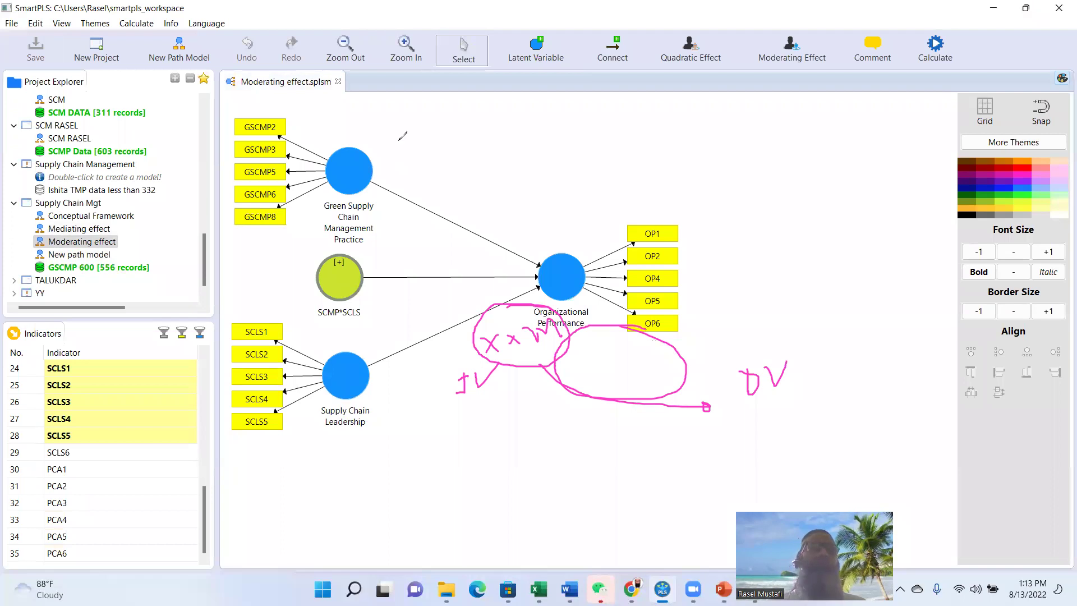
Handwrite IV, M and DV beside the green supply chain, leadership and performance constructs, and erase the screen annotations.
mouse_move(387, 147)
mouse_down()
mouse_move(396, 167)
mouse_move(416, 139)
mouse_up()
drag(394, 196, 447, 164)
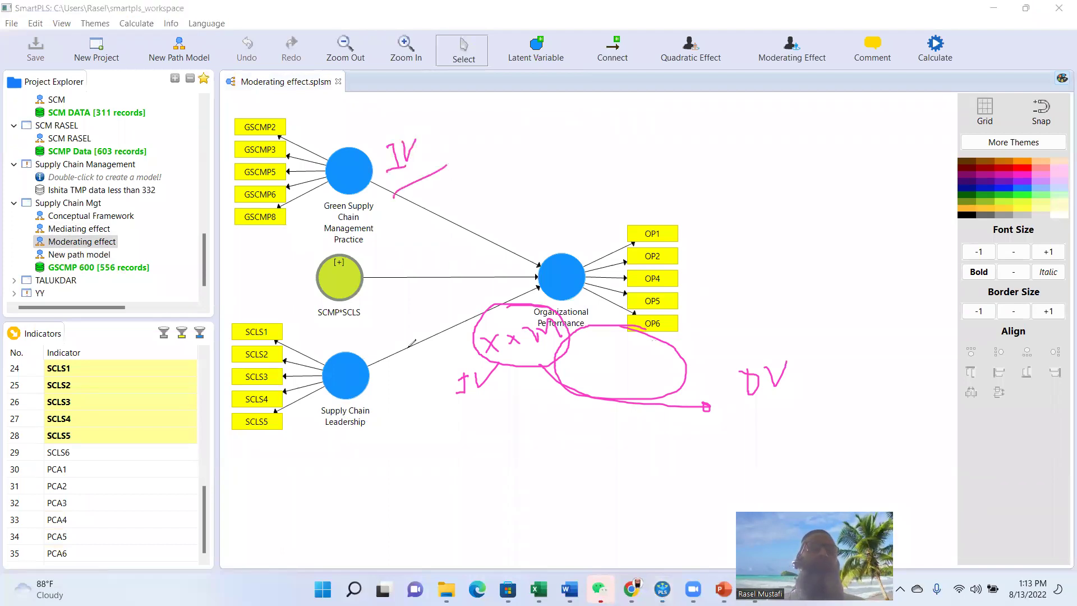
mouse_move(386, 400)
mouse_down()
mouse_move(392, 423)
mouse_move(408, 405)
mouse_up()
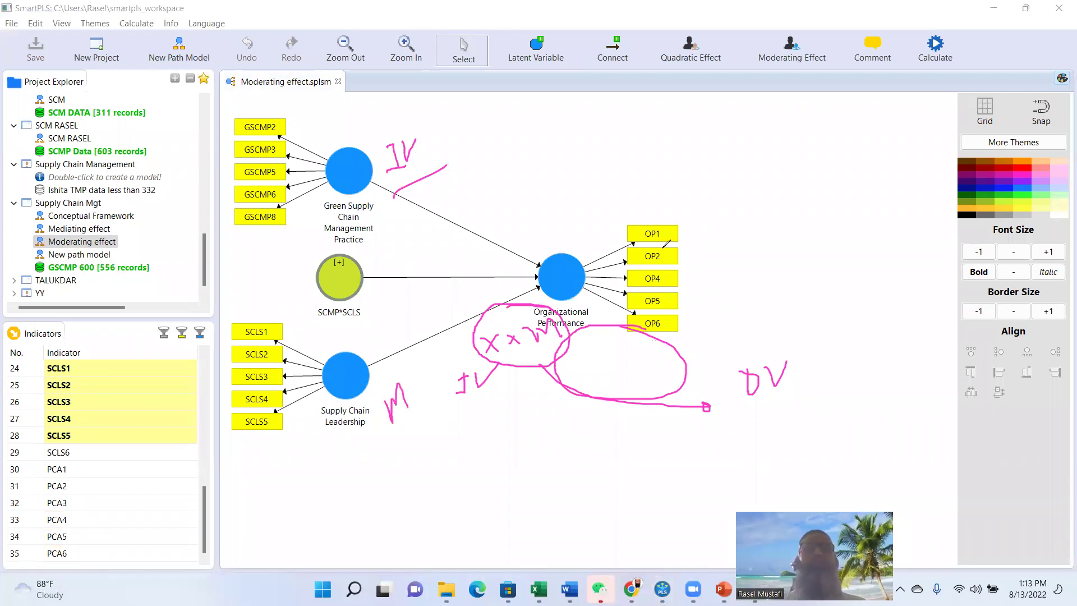
mouse_move(581, 212)
mouse_down()
mouse_move(584, 242)
mouse_move(614, 220)
mouse_move(618, 197)
mouse_up()
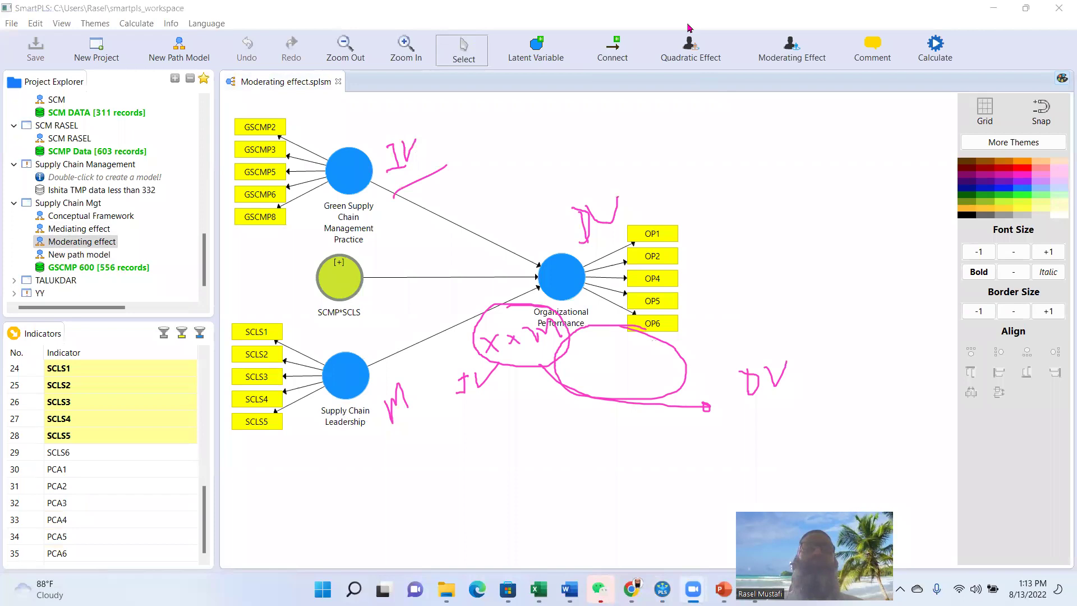
mouse_move(390, 146)
mouse_down()
mouse_move(577, 169)
mouse_move(585, 192)
mouse_move(513, 339)
mouse_move(466, 382)
mouse_move(515, 336)
mouse_move(506, 338)
mouse_move(754, 331)
mouse_move(788, 341)
mouse_move(756, 389)
mouse_up()
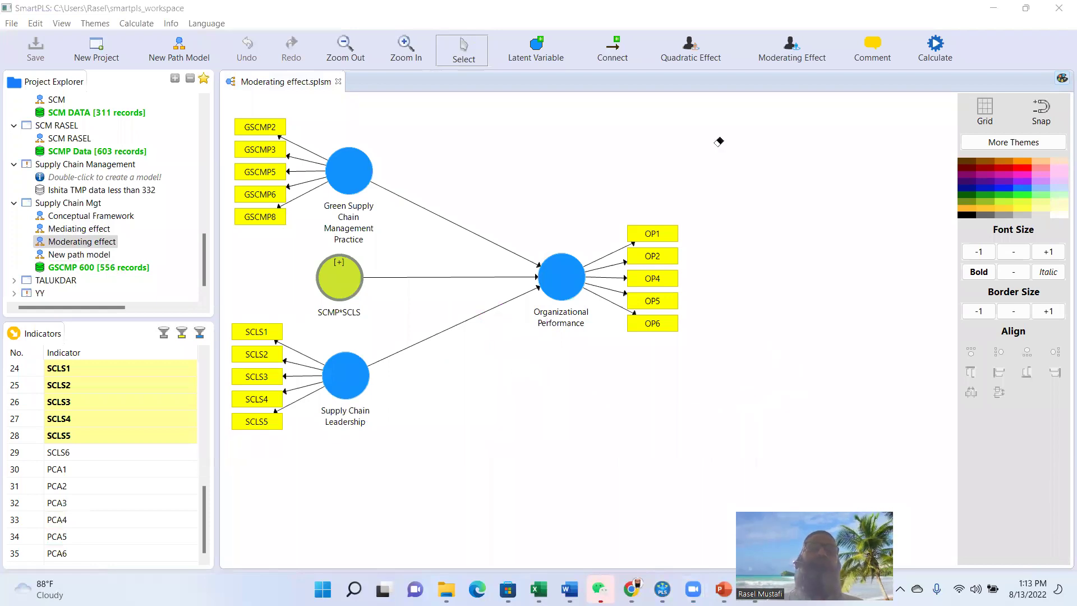
click(329, 279)
right_click(329, 278)
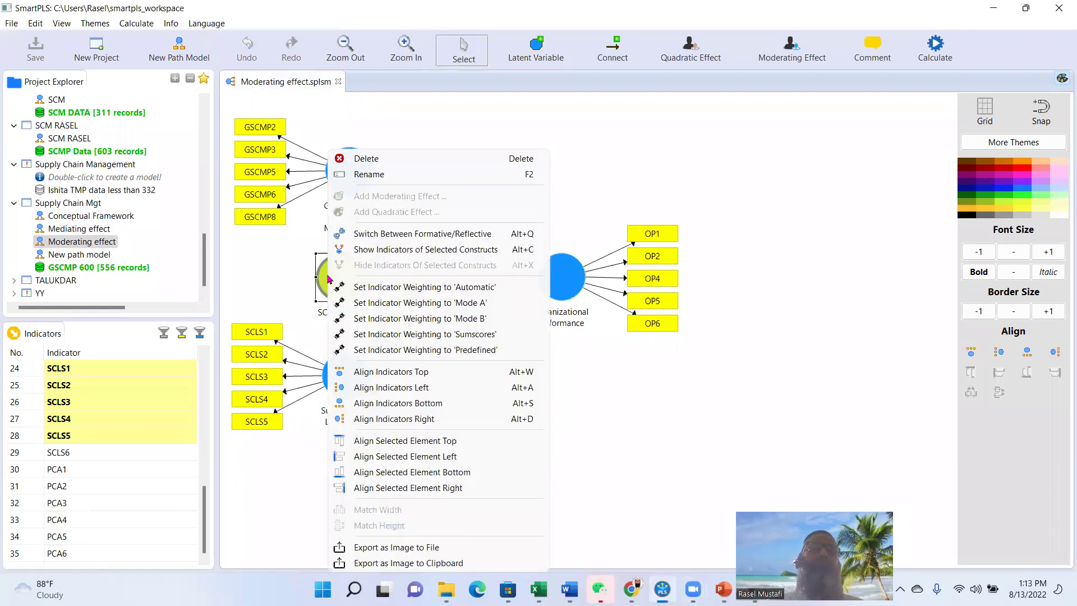
click(303, 323)
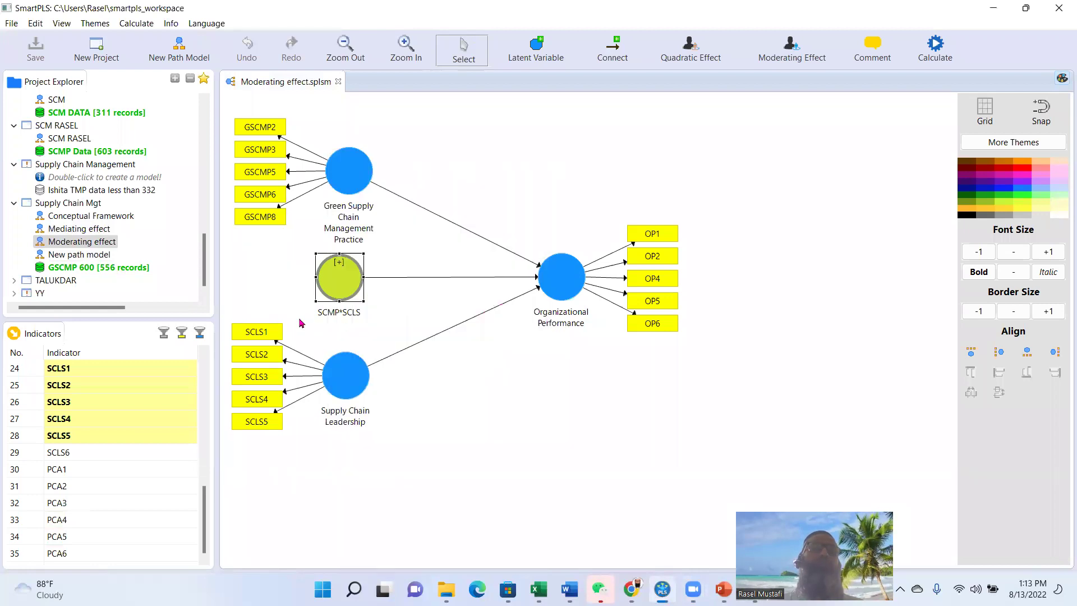
right_click(344, 286)
click(387, 176)
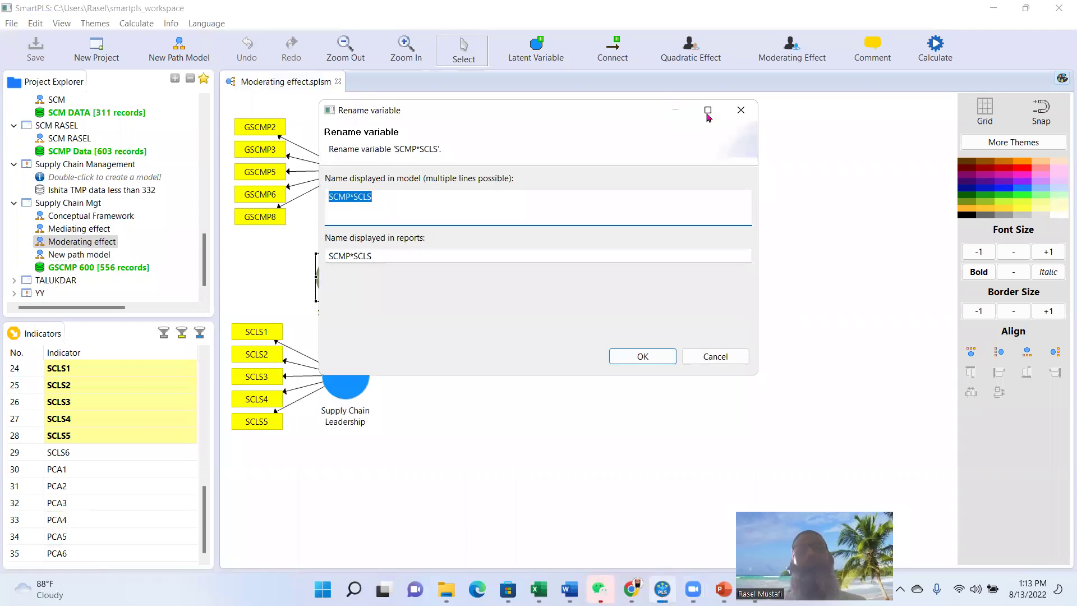
click(741, 110)
Delete the SCMP*SCLS interaction construct from the path model.
right_click(350, 277)
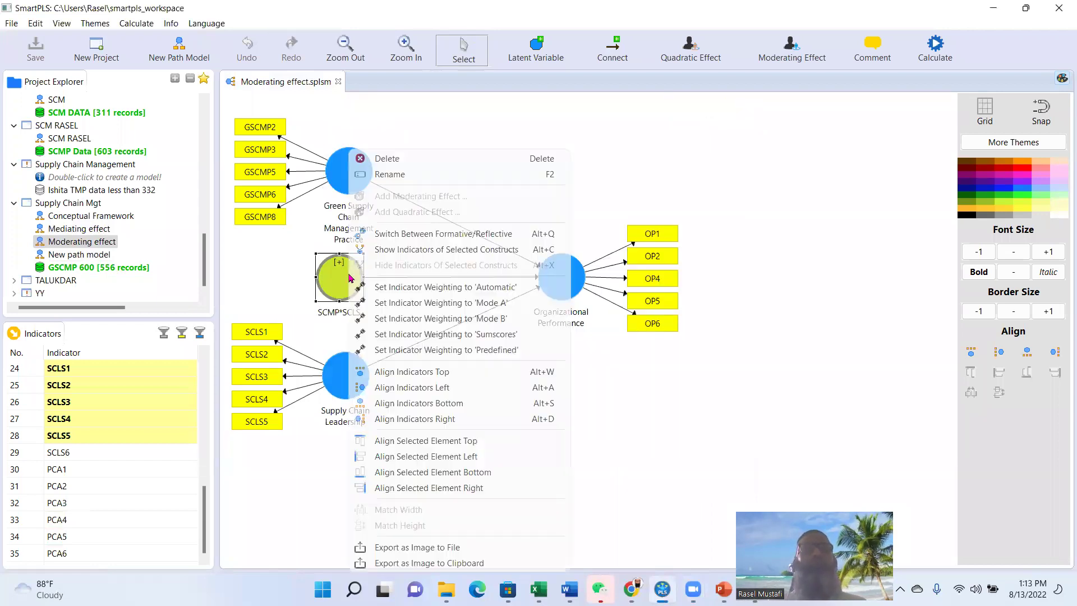
click(387, 159)
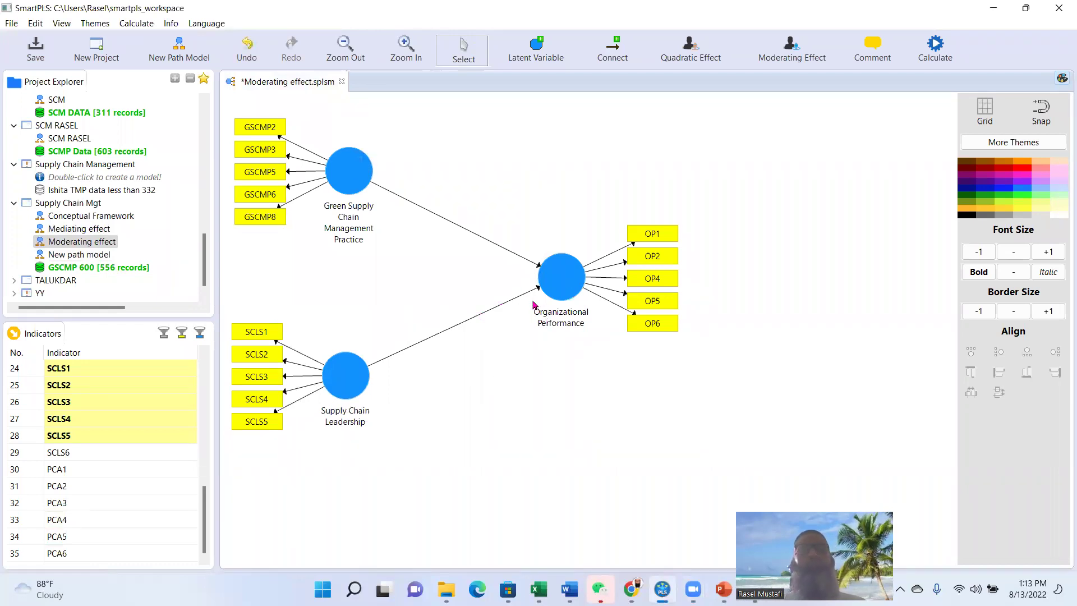
click(564, 283)
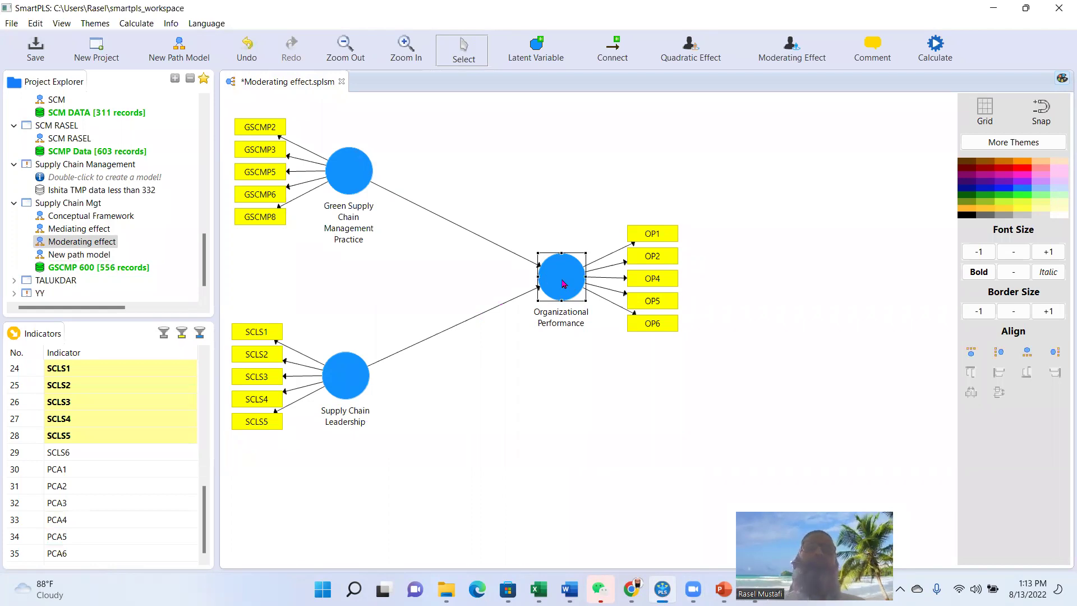
click(589, 373)
click(561, 286)
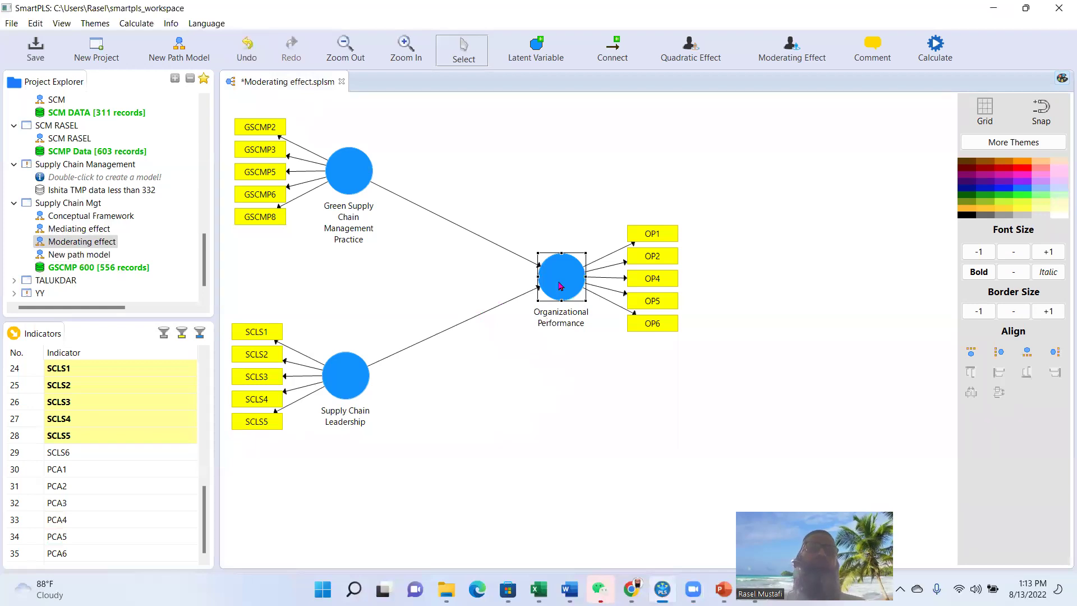
right_click(561, 286)
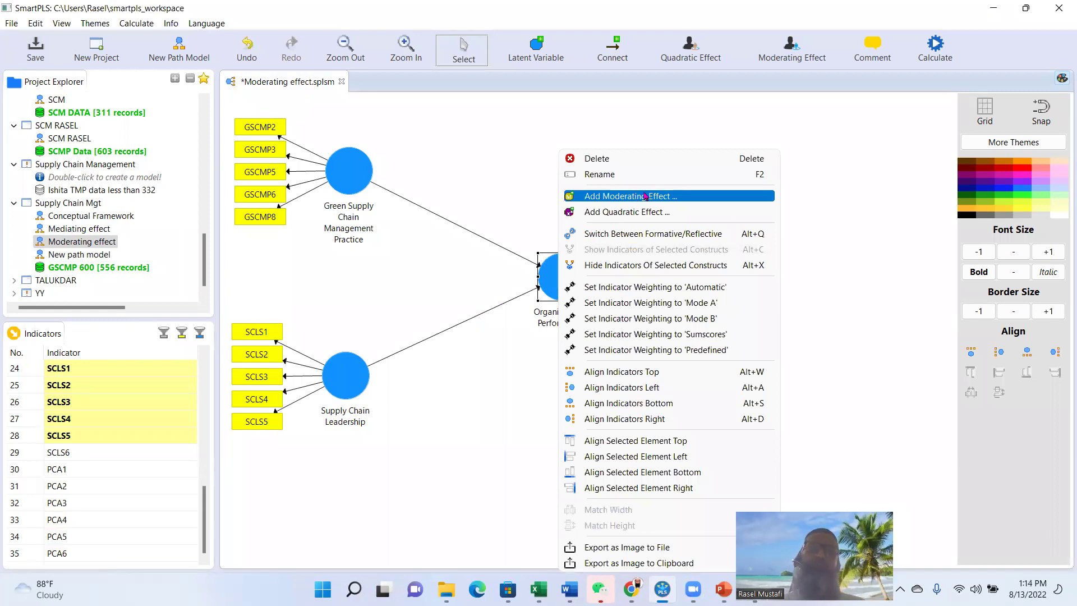
click(522, 205)
Add a moderating effect on Organizational Performance with Supply Chain Leadership as moderator, Green Supply Chain Management Practice as independent variable, and Product Indicator calculation.
click(554, 277)
right_click(553, 275)
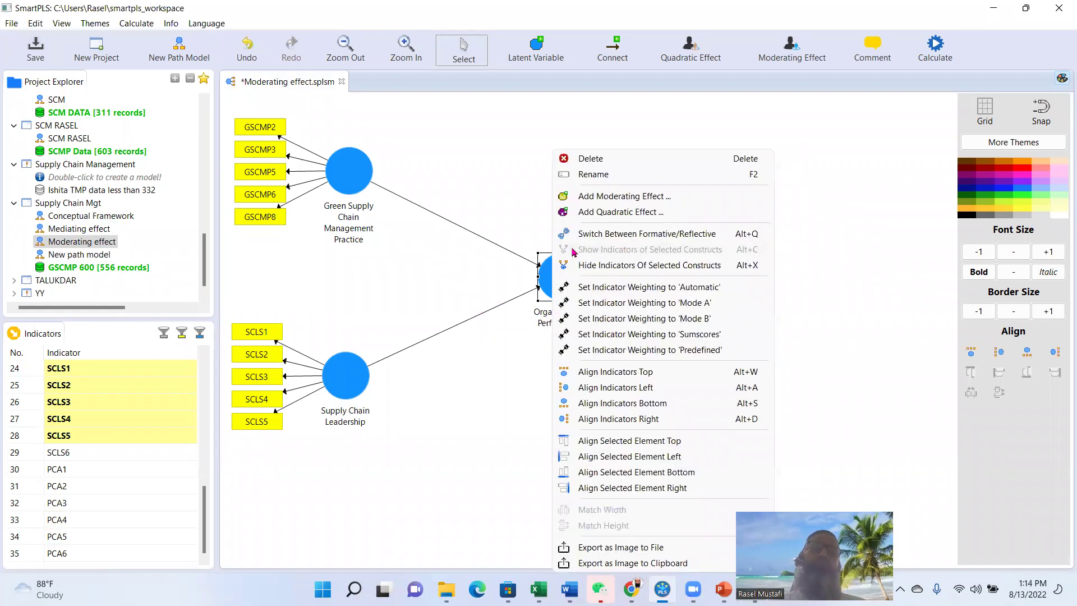
click(616, 198)
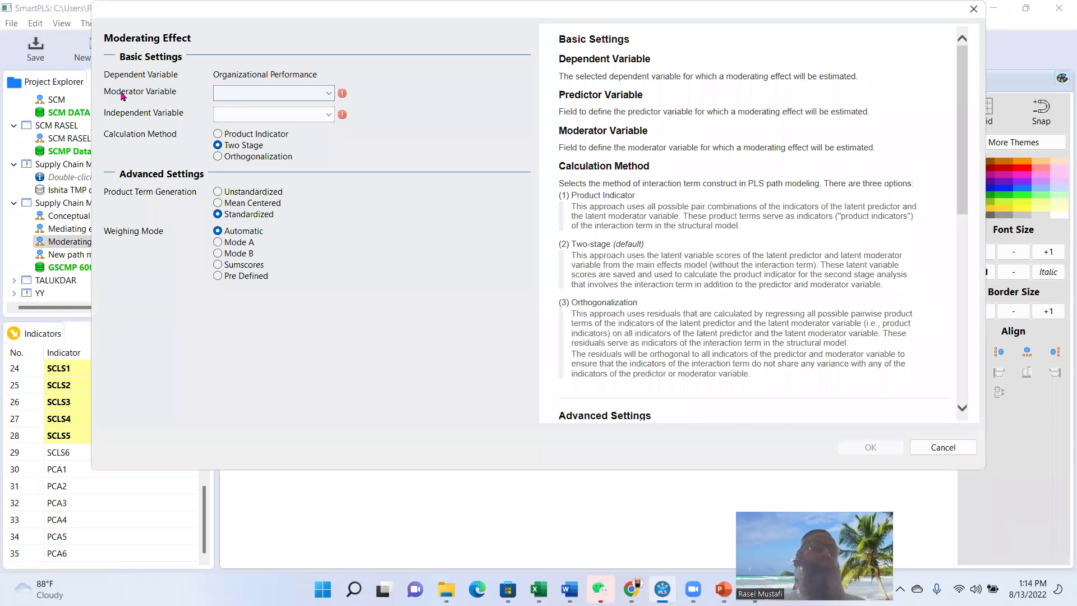
click(250, 99)
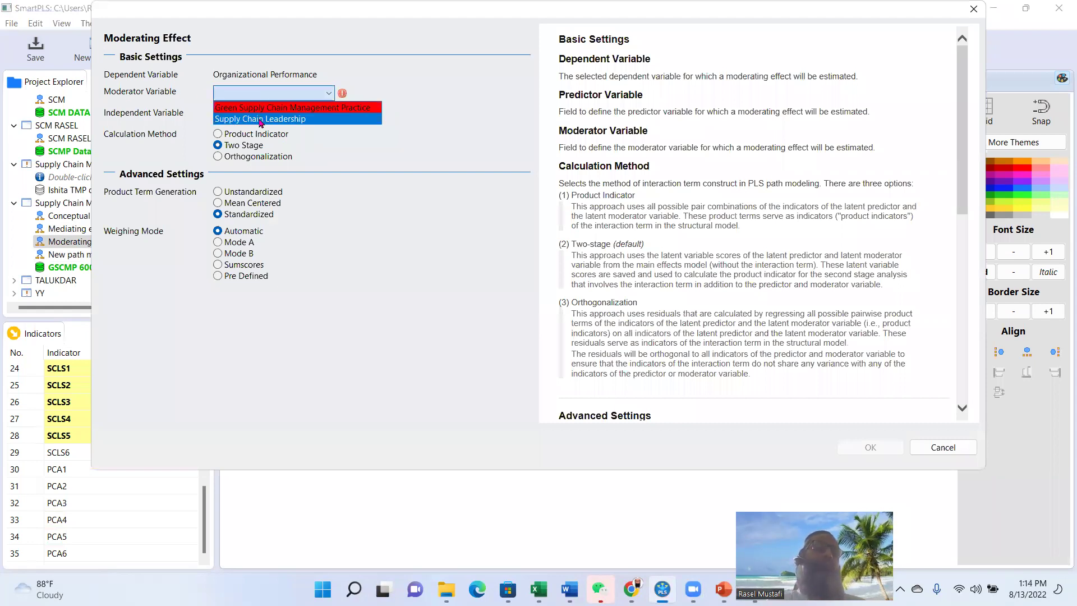
click(260, 119)
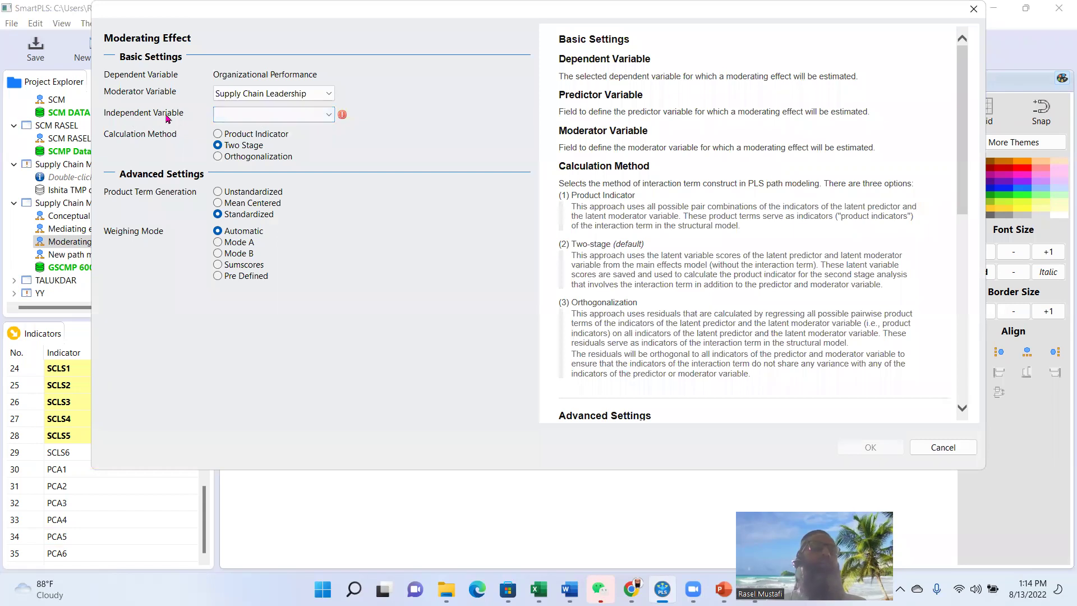
click(251, 118)
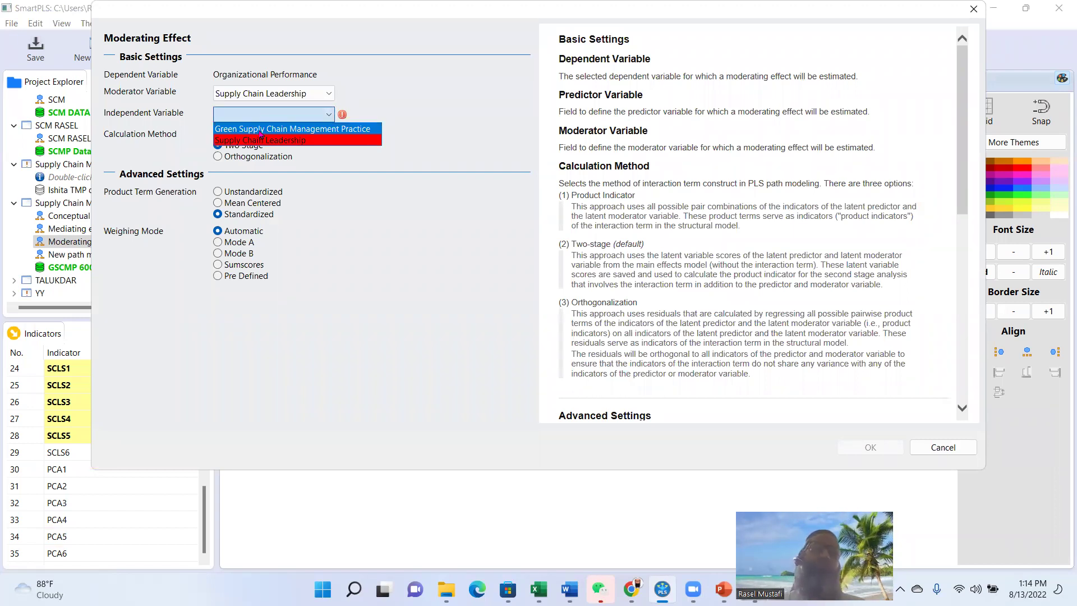
click(260, 130)
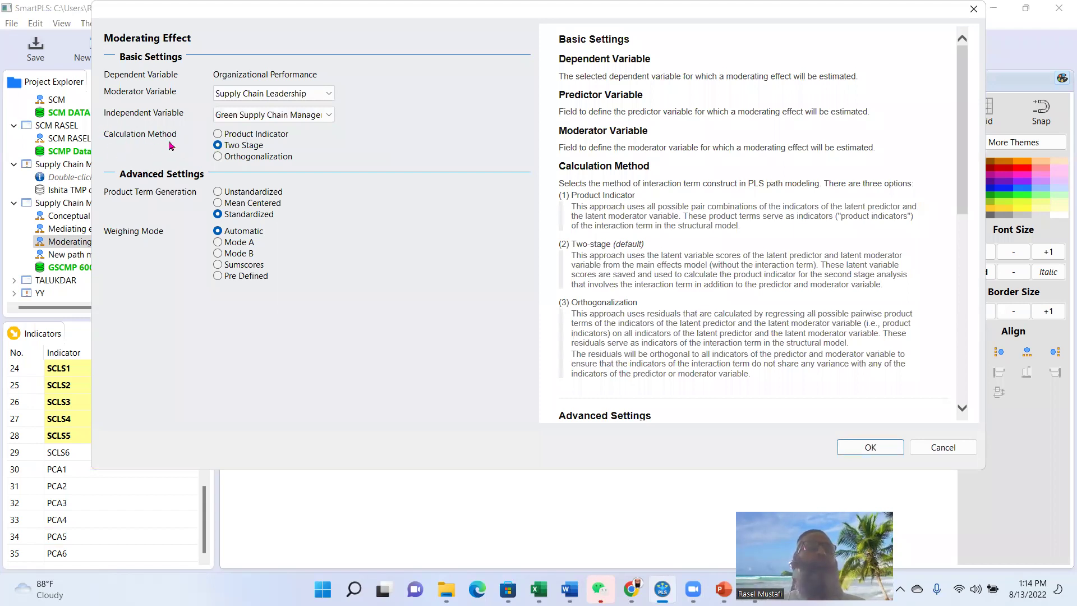
click(253, 135)
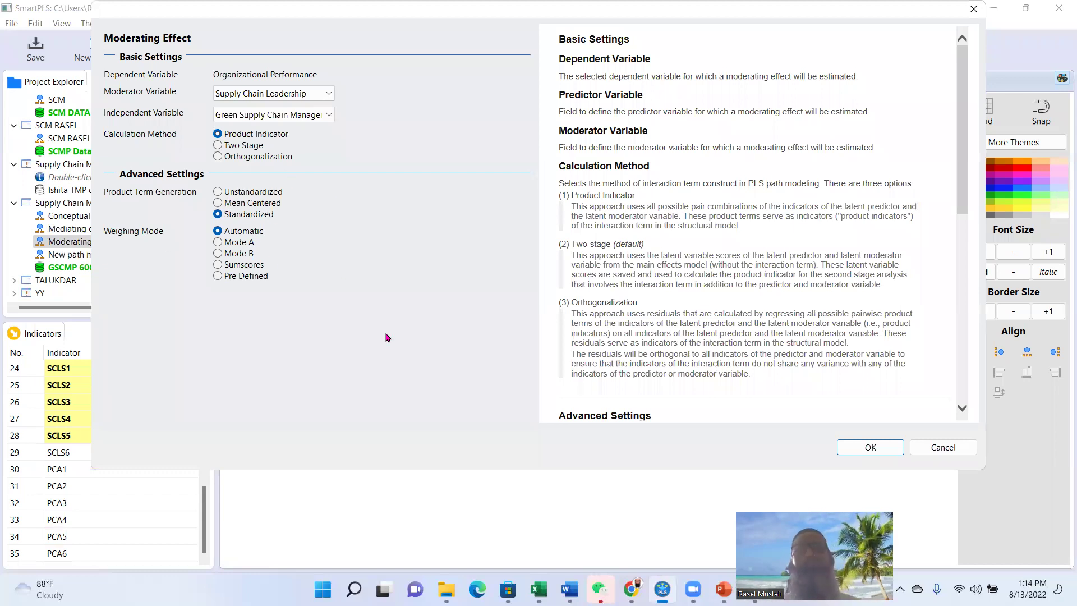
click(864, 447)
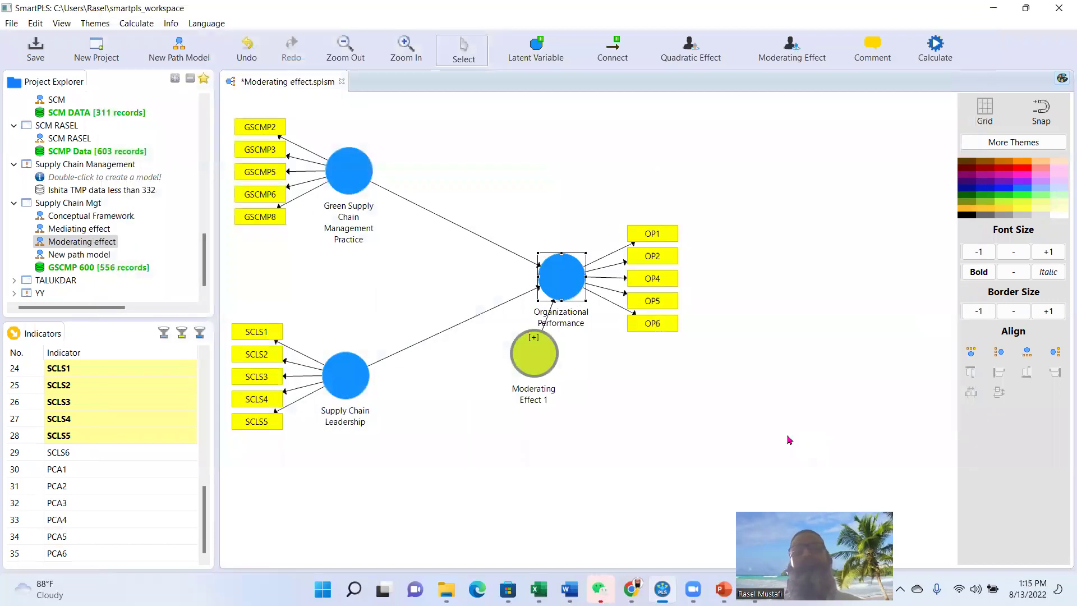
Move the new moderating effect construct directly above Organizational Performance and rename it GSCMP*SCLS.
drag(533, 359, 570, 136)
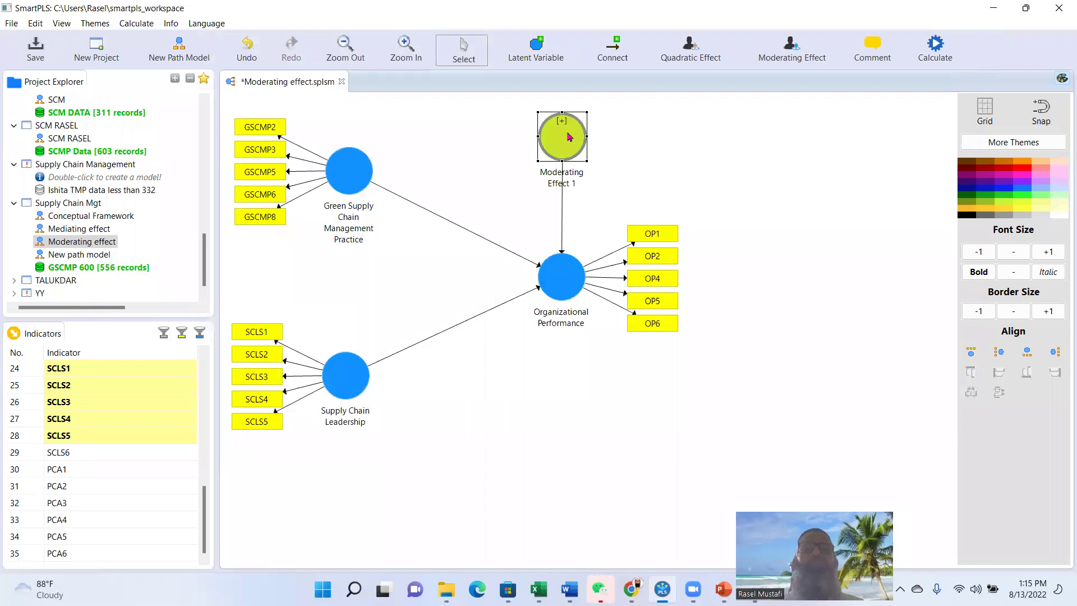
right_click(568, 136)
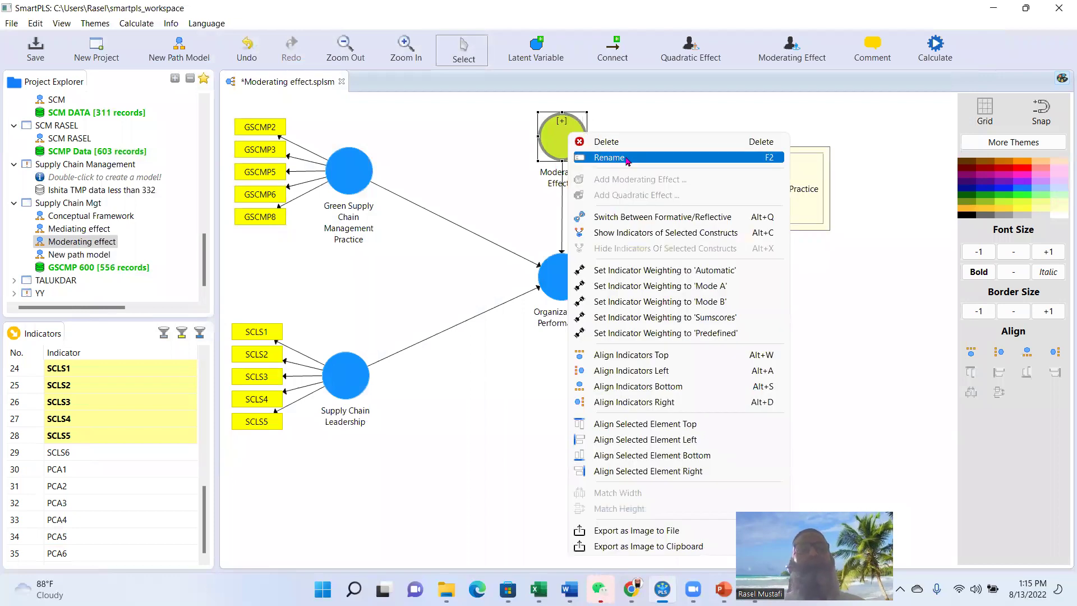
click(626, 159)
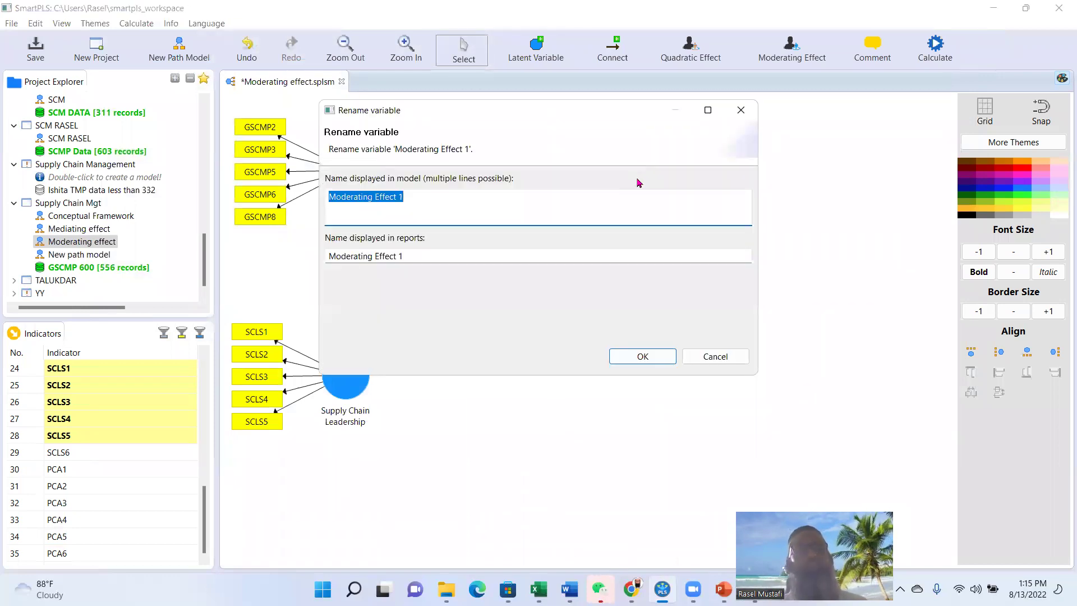
text(SCMP*SCLS)
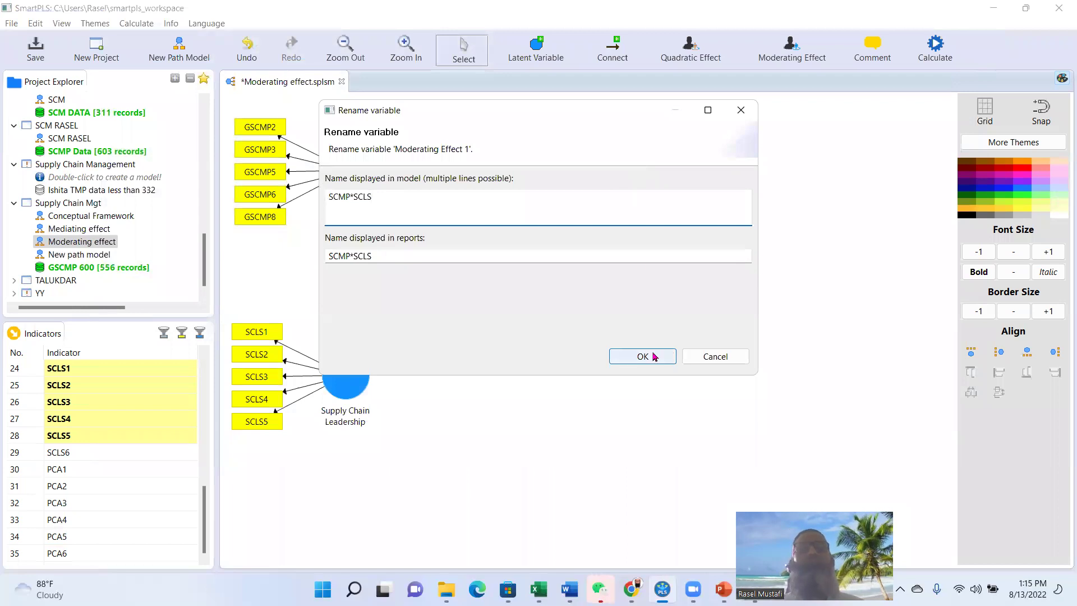
double_click(372, 197)
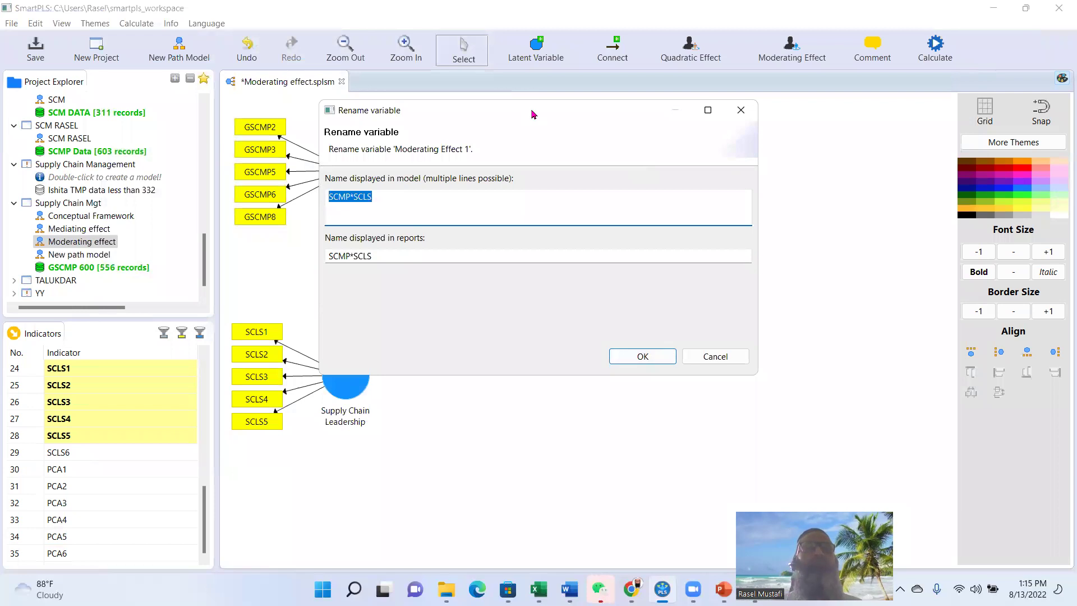
drag(533, 114, 776, 146)
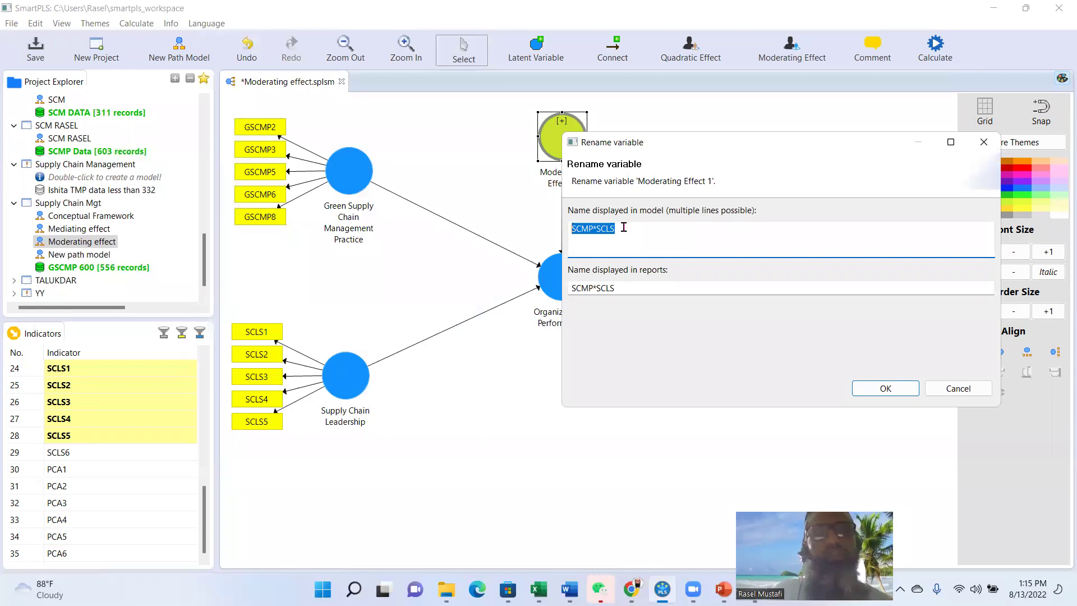
text(g)
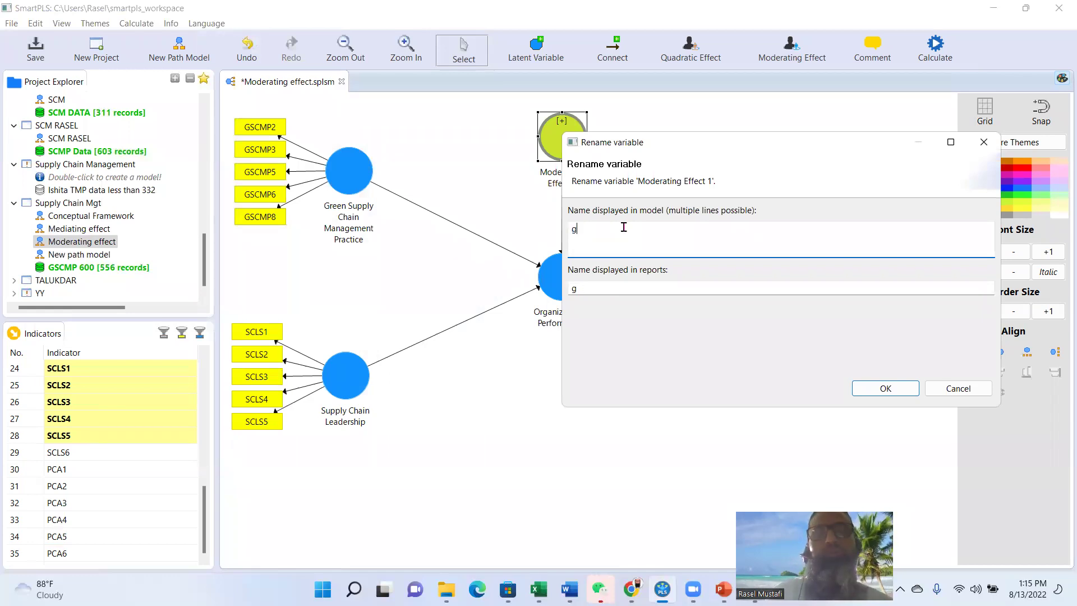
key(BackSpace)
text(GS)
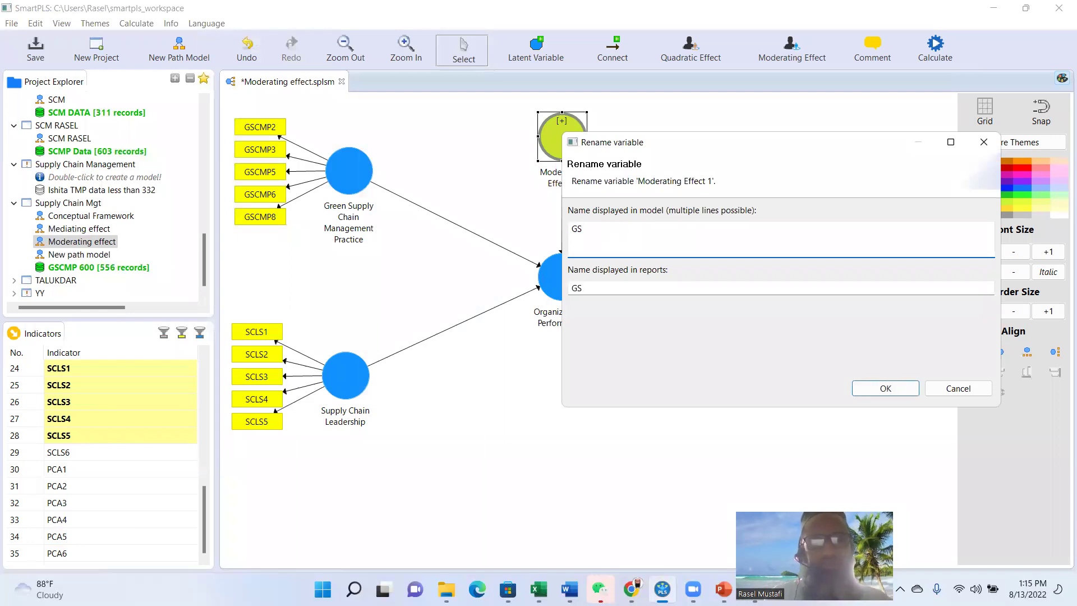
text(CMP*SCLS)
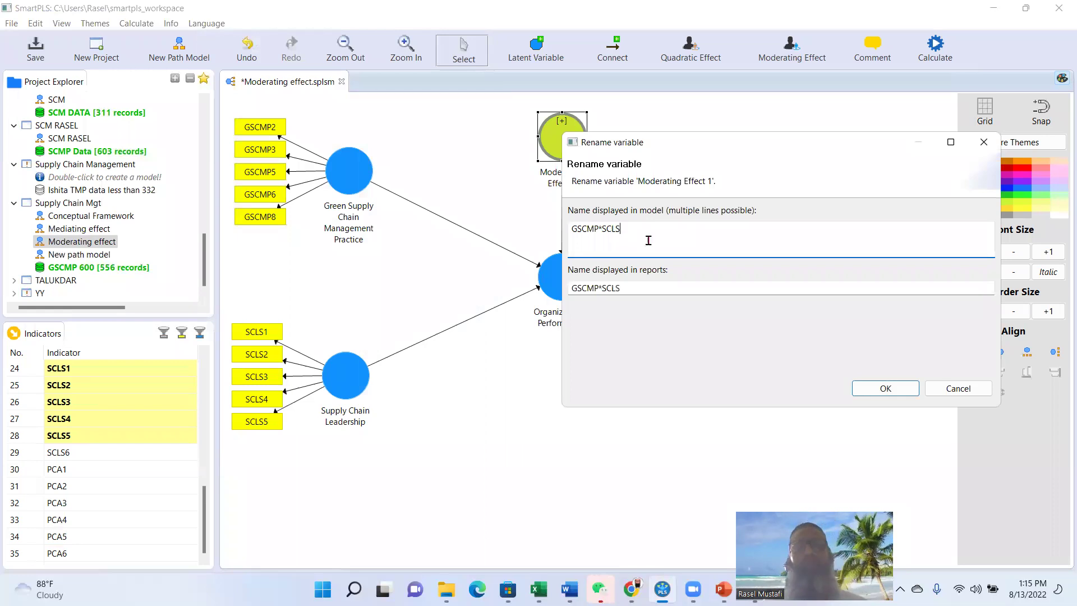
click(886, 388)
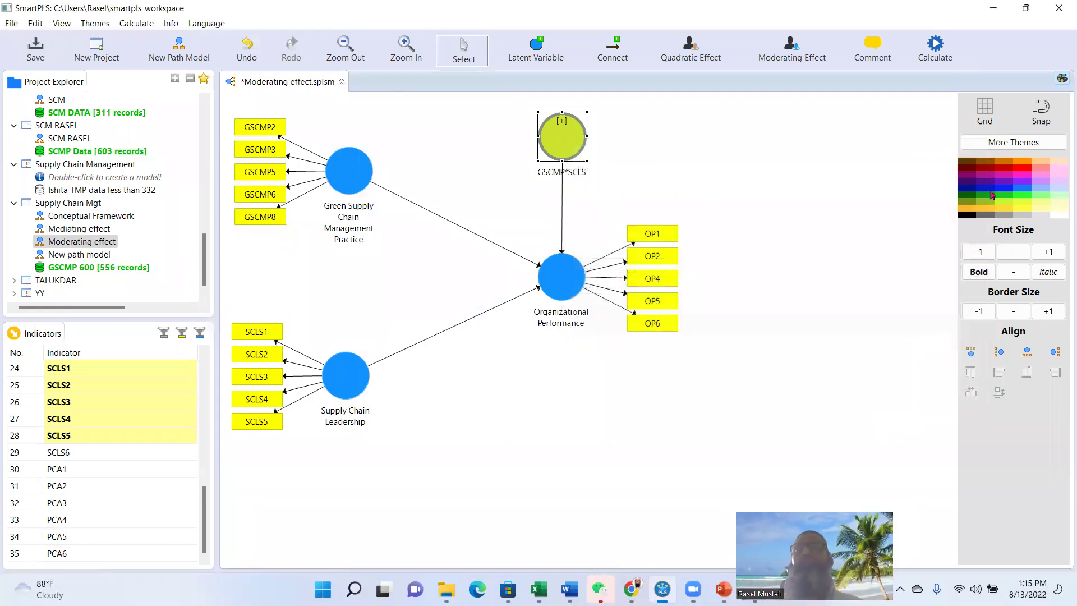
With the theme palette hidden, run the PLS Algorithm and open the report's Construct Reliability and Validity results.
click(1061, 79)
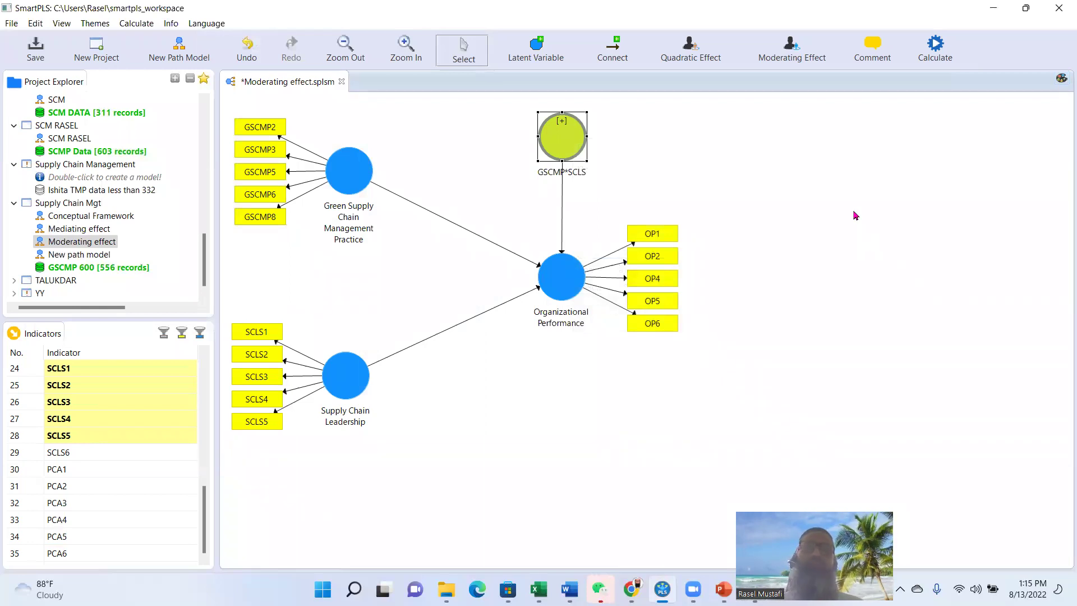
click(937, 46)
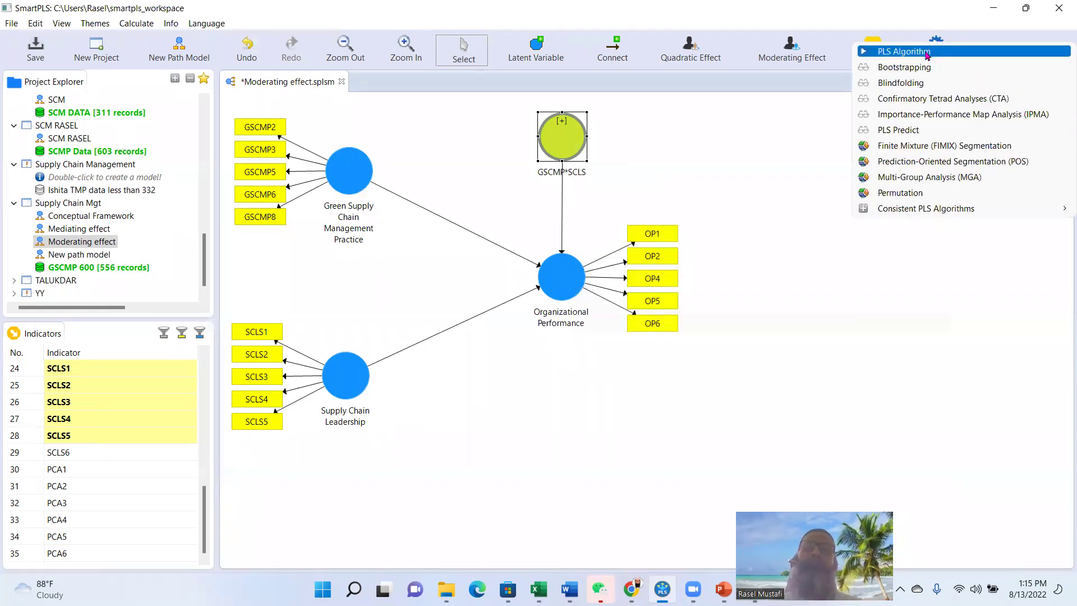
click(926, 52)
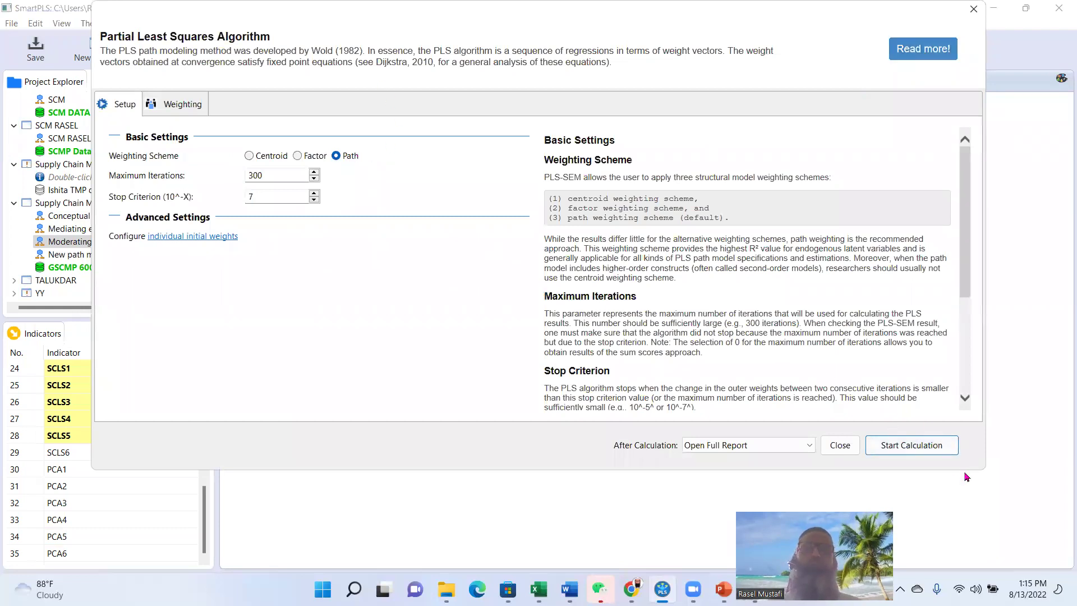
click(905, 447)
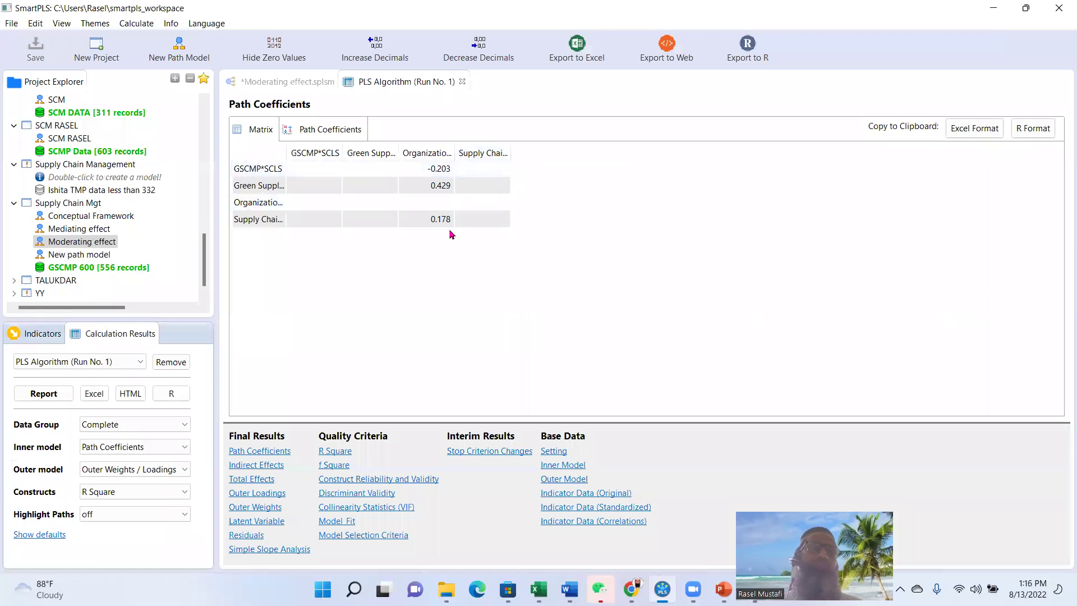
click(375, 480)
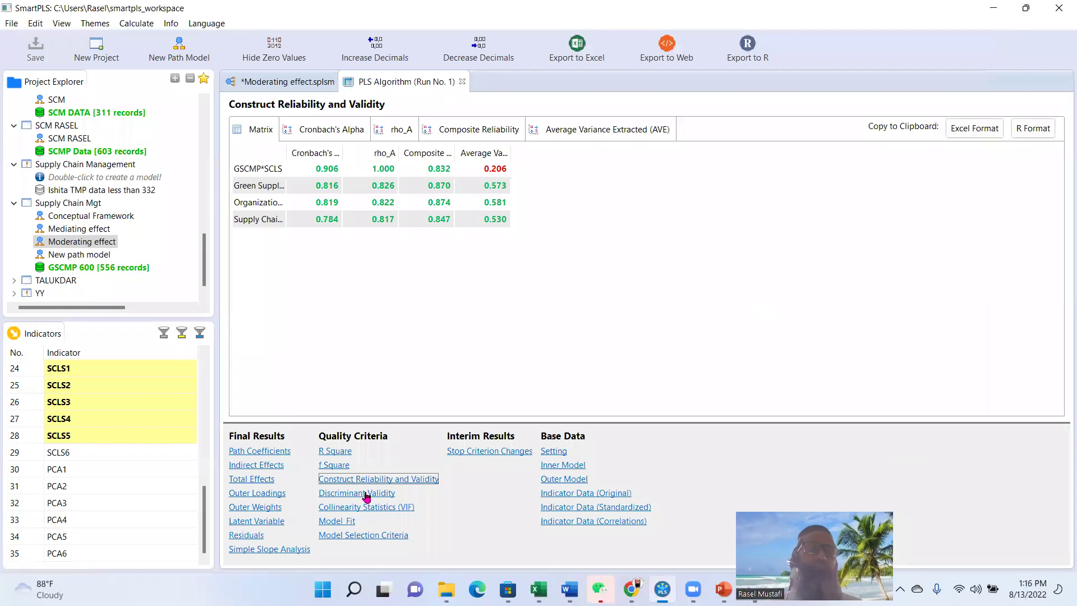
Review the PLS report's Discriminant Validity, Collinearity Statistics (VIF), R Square and Path Coefficients results.
click(364, 495)
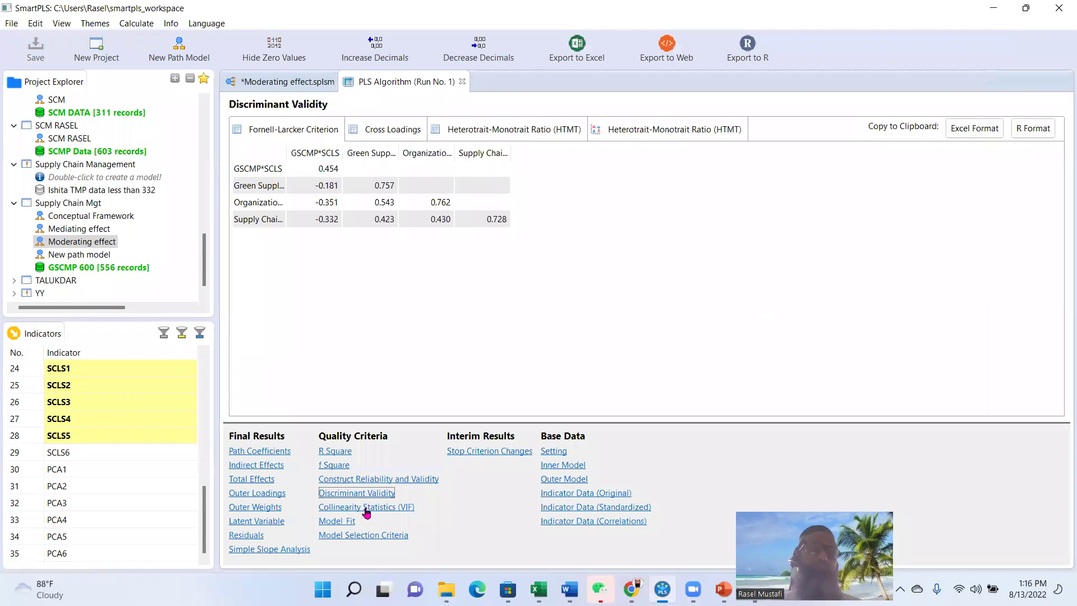
click(365, 508)
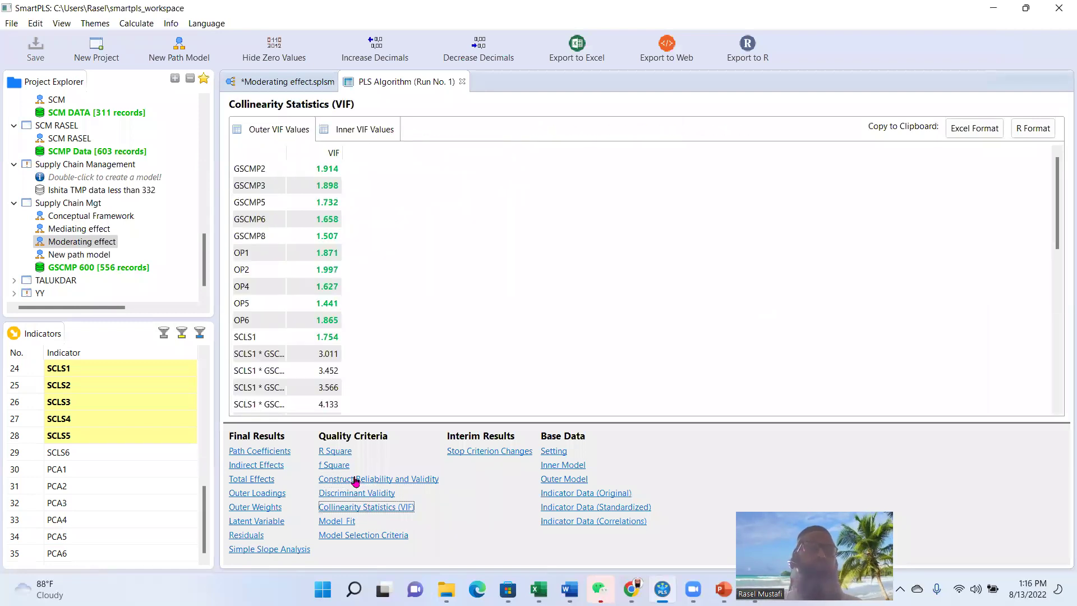
click(335, 453)
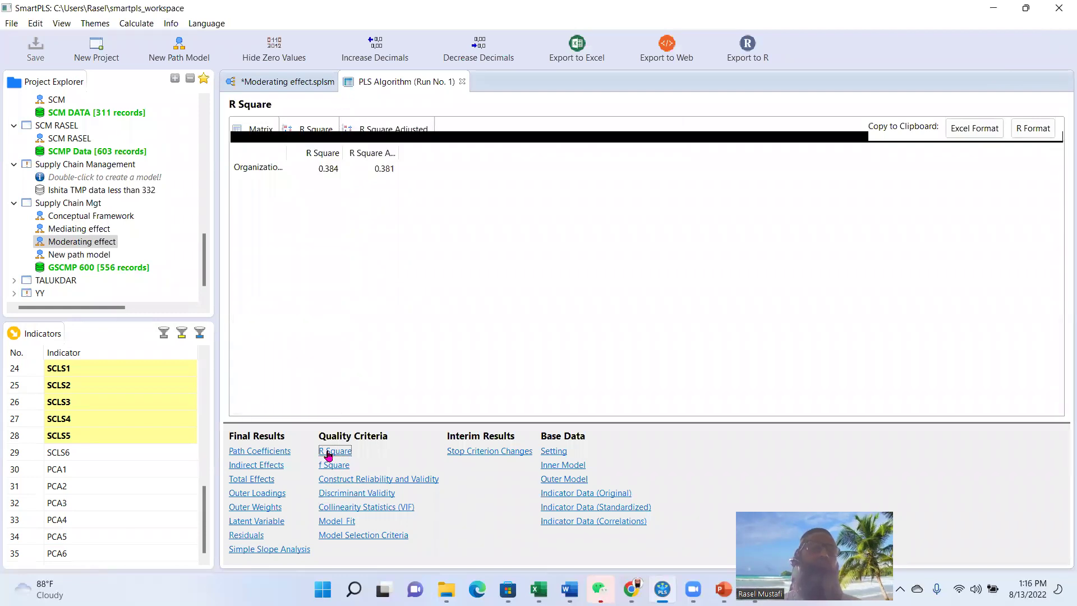
click(262, 452)
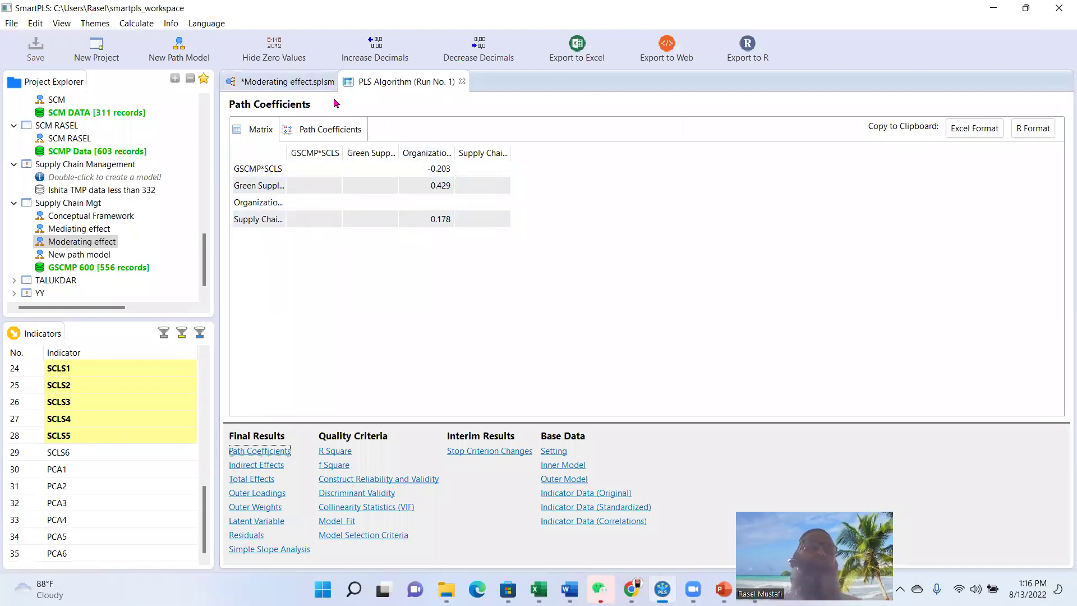
Return to the Moderating effect model and run Bootstrapping with 5000 subsamples, opening the full report.
click(305, 84)
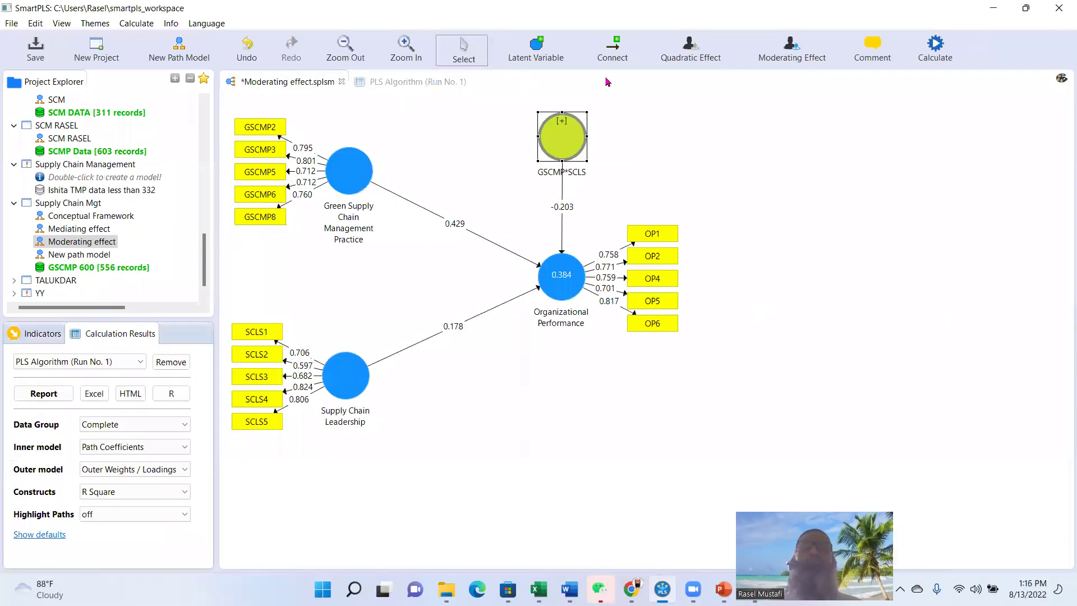
click(938, 48)
click(931, 68)
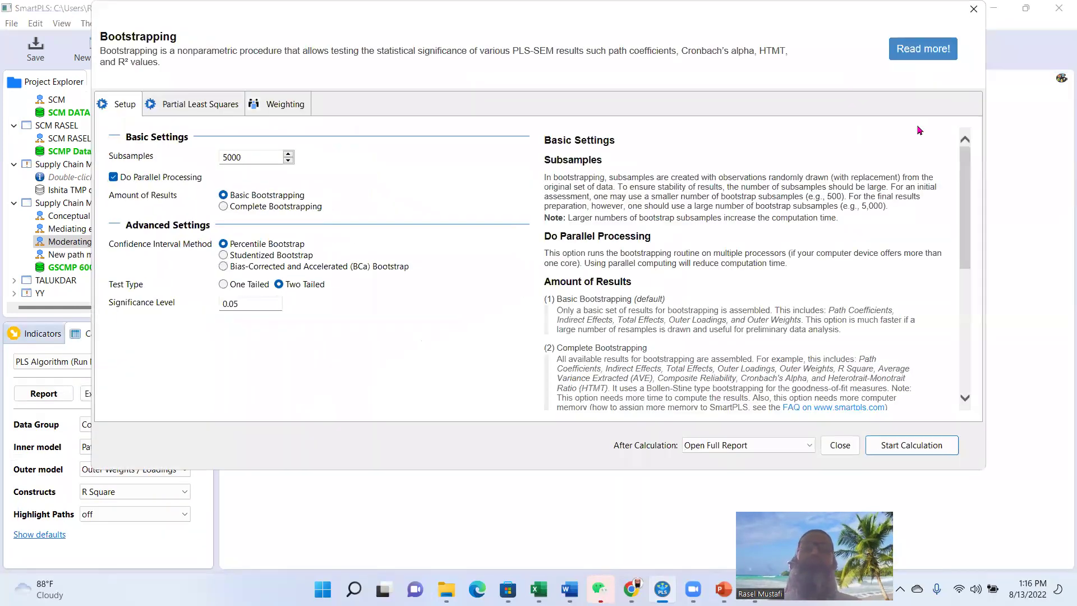
click(932, 444)
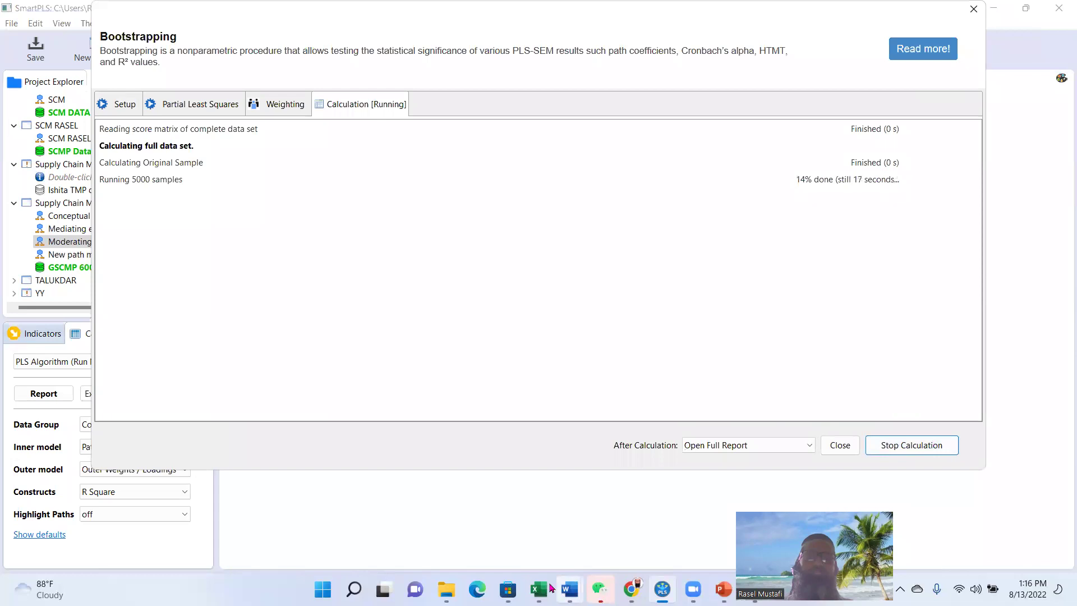
mouse_move(551, 588)
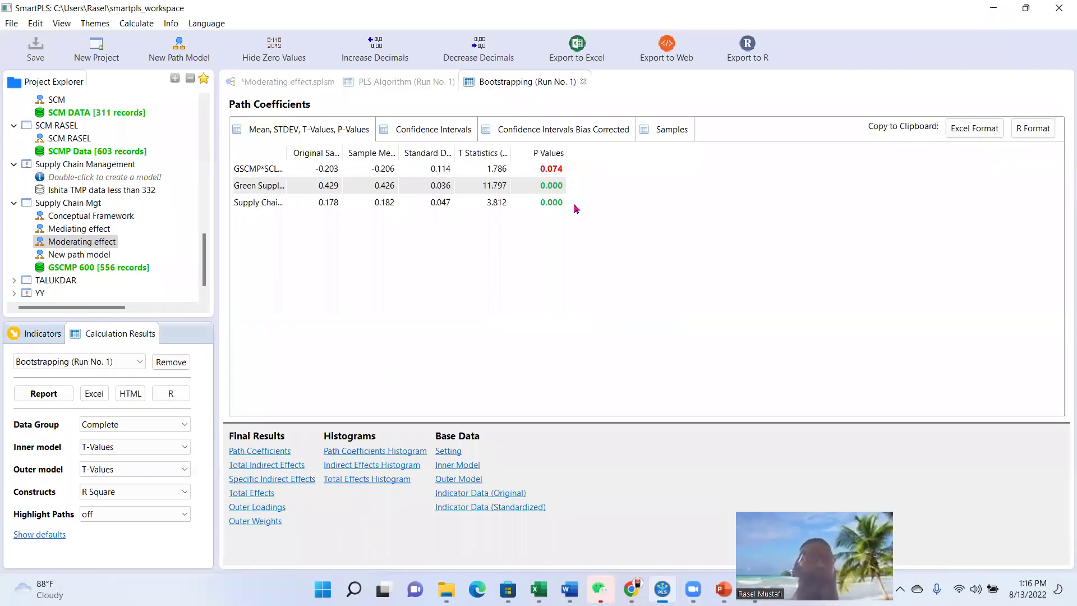
Widen the path name column of the bootstrapped Path Coefficients table and copy the table in Excel format.
double_click(286, 152)
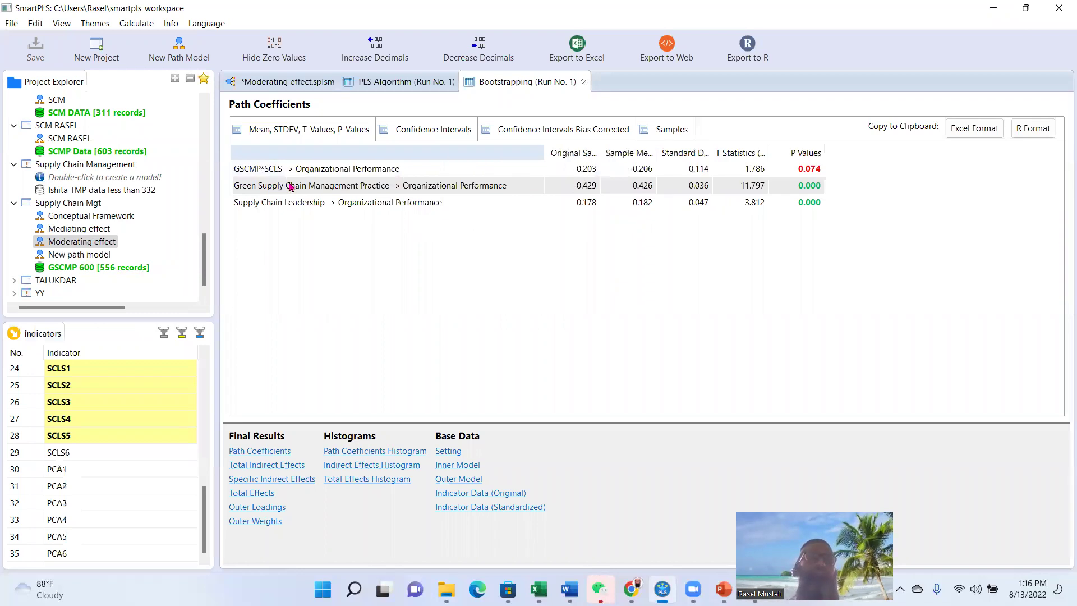
click(289, 172)
click(289, 171)
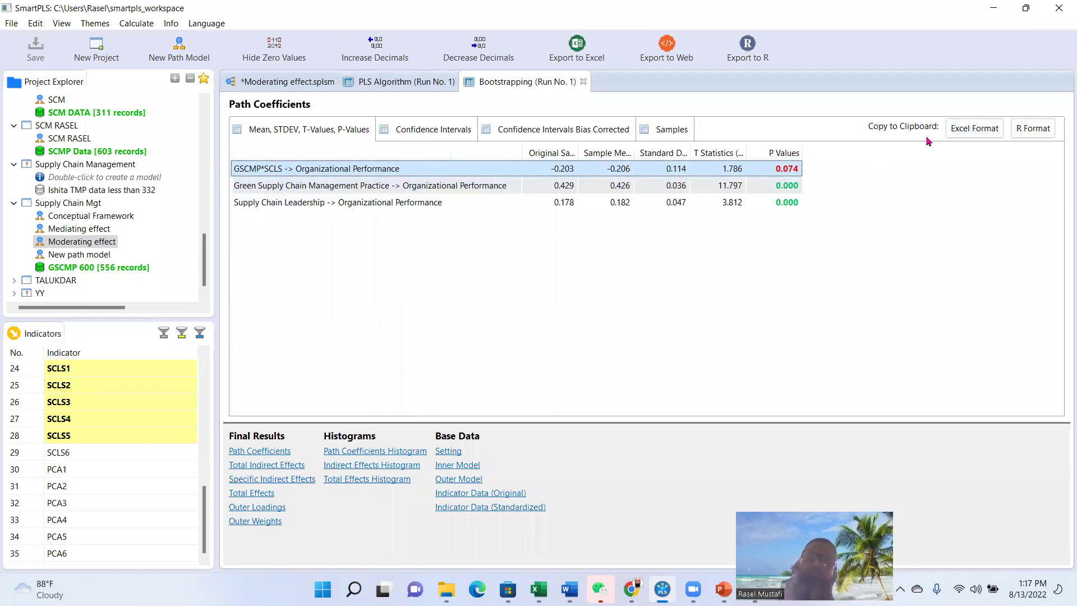
click(976, 128)
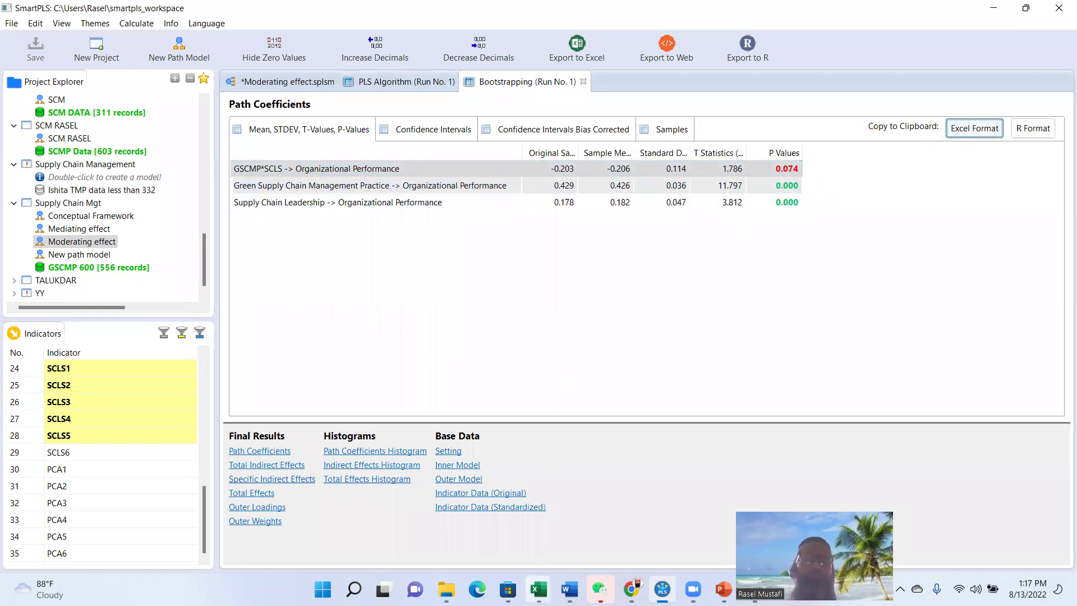
Minimize the open SmartPLS and File Explorer windows and switch to the Book2 workbook in Excel.
click(537, 589)
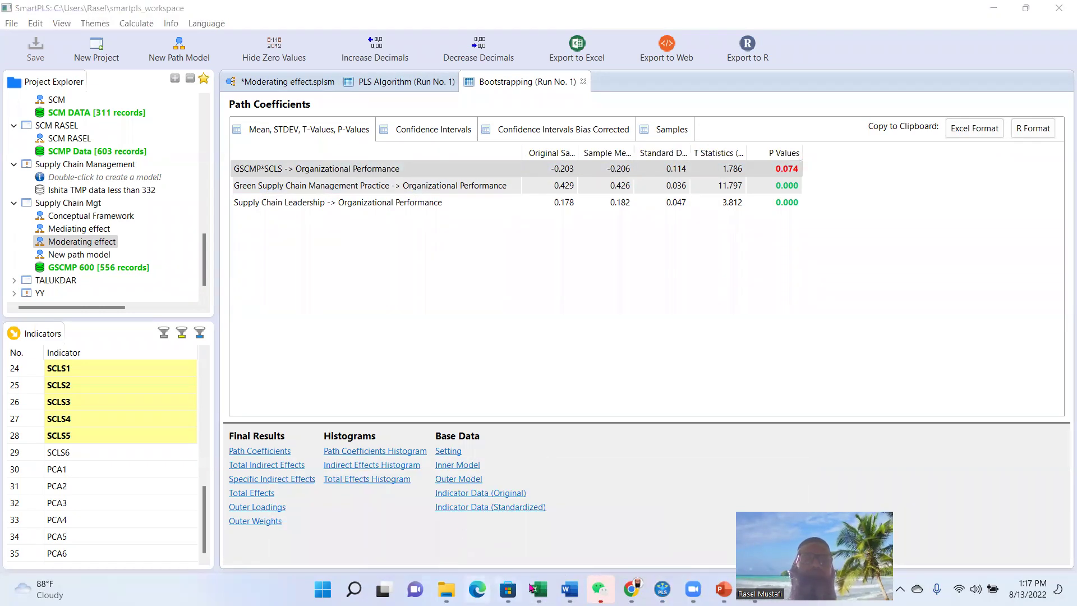
mouse_move(537, 586)
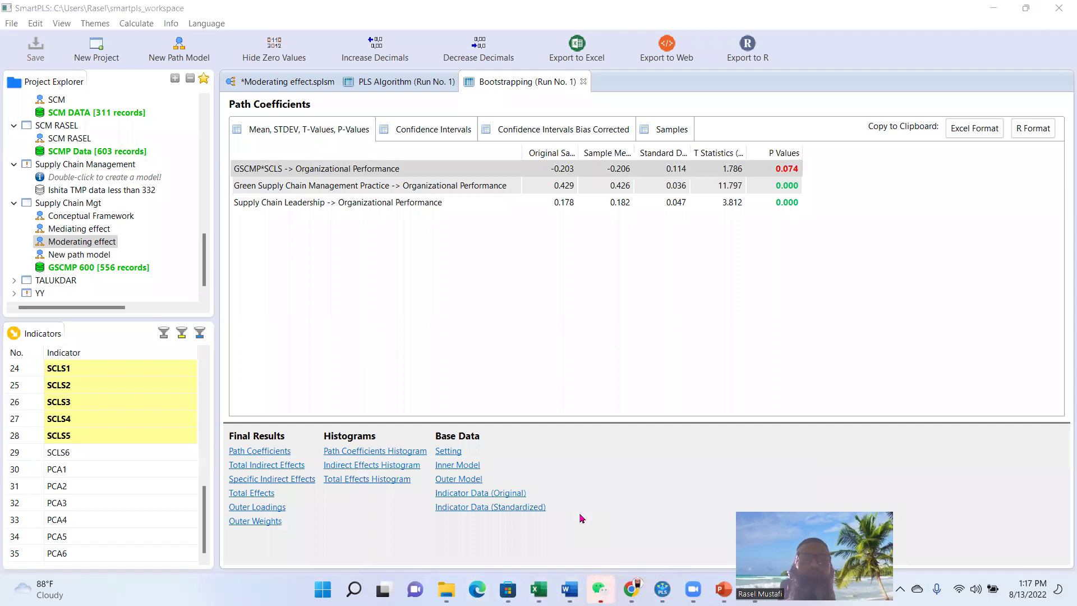
click(994, 8)
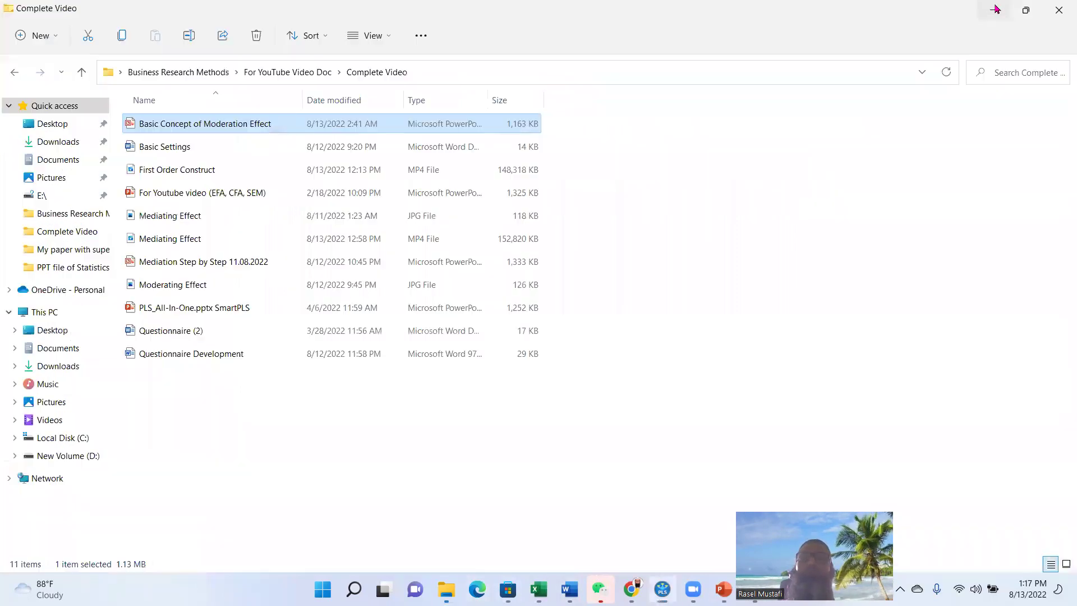
click(994, 12)
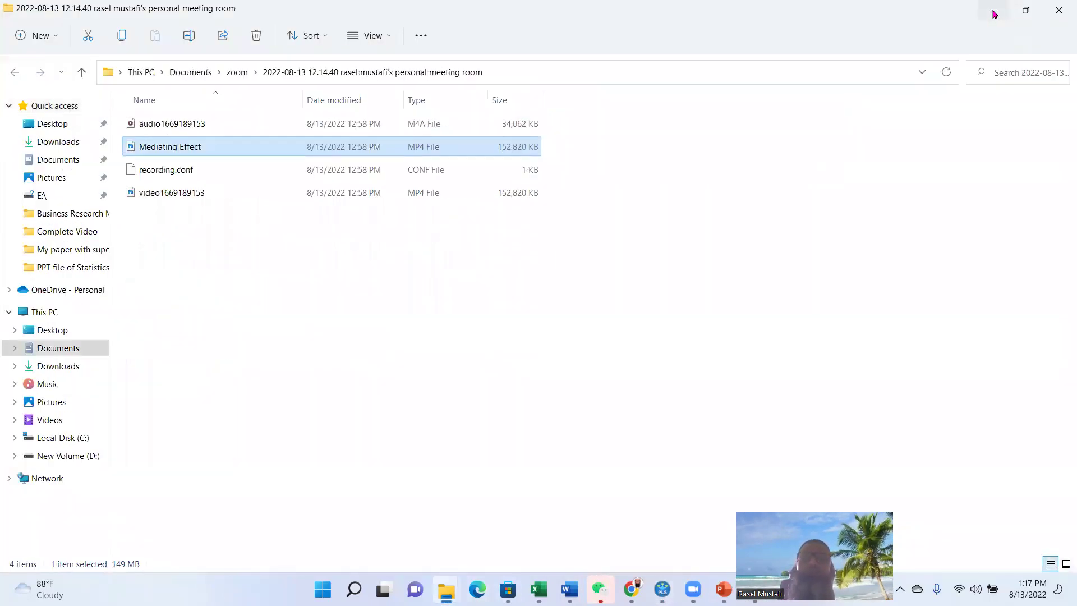
click(994, 12)
mouse_move(623, 581)
mouse_move(539, 589)
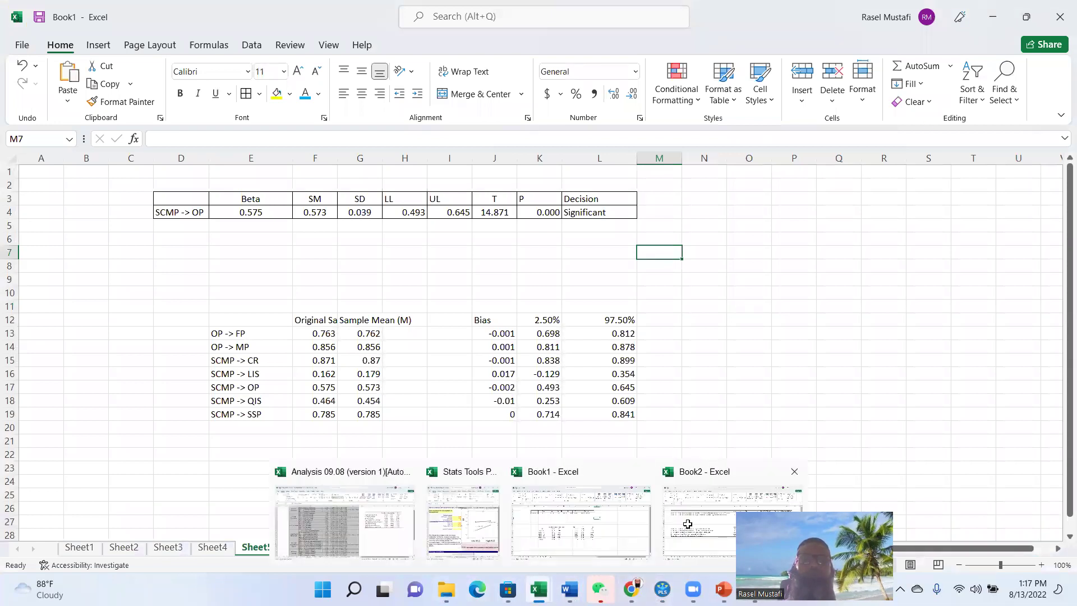
click(688, 522)
mouse_move(457, 580)
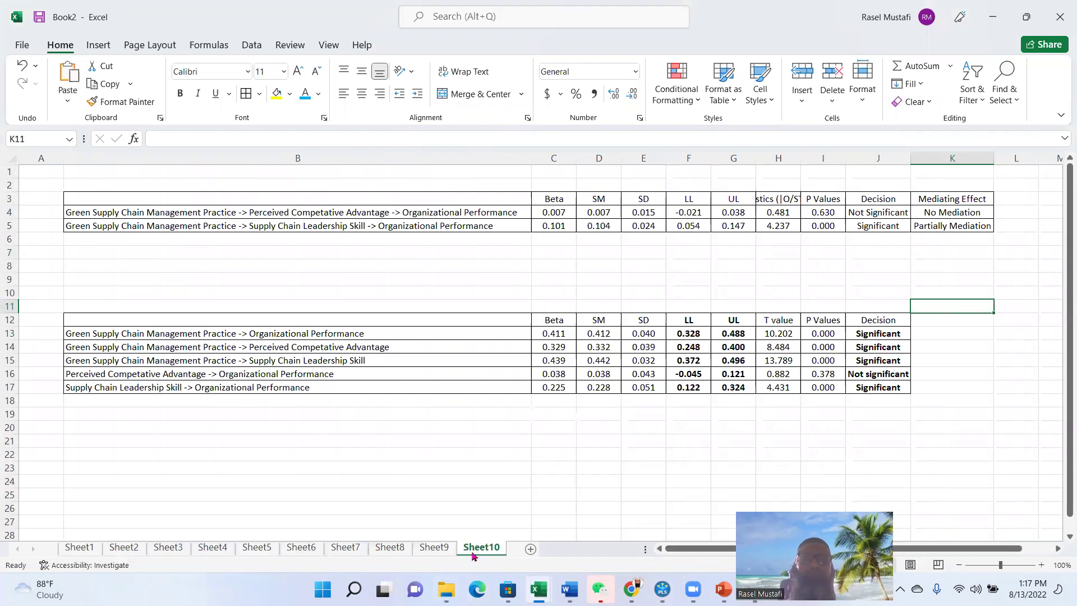
Paste the copied path coefficients at D3 of a new sheet and fit column D to the path names.
click(532, 550)
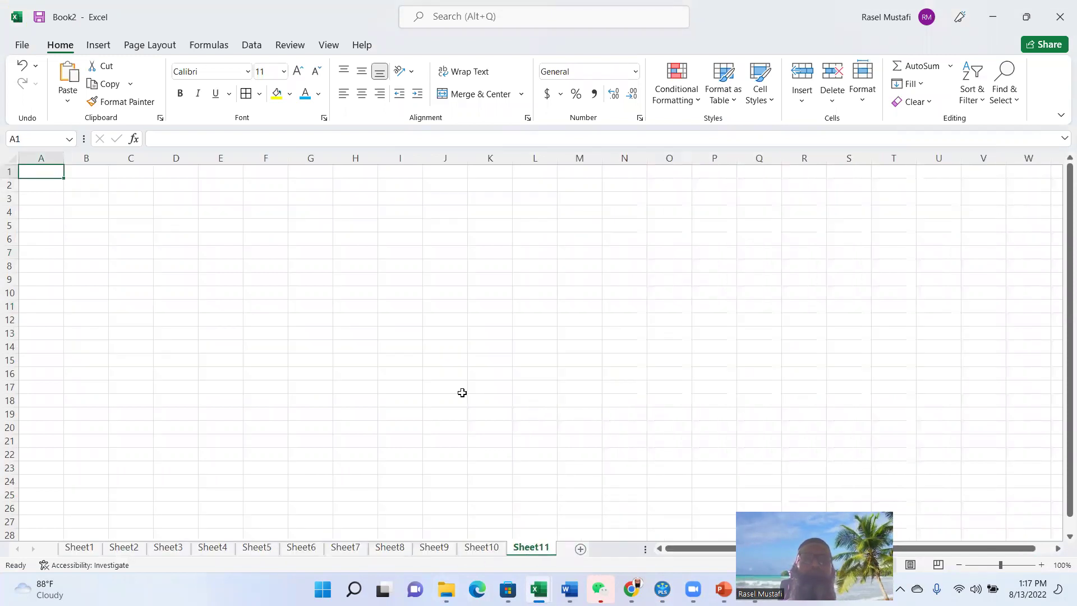
click(174, 201)
click(66, 70)
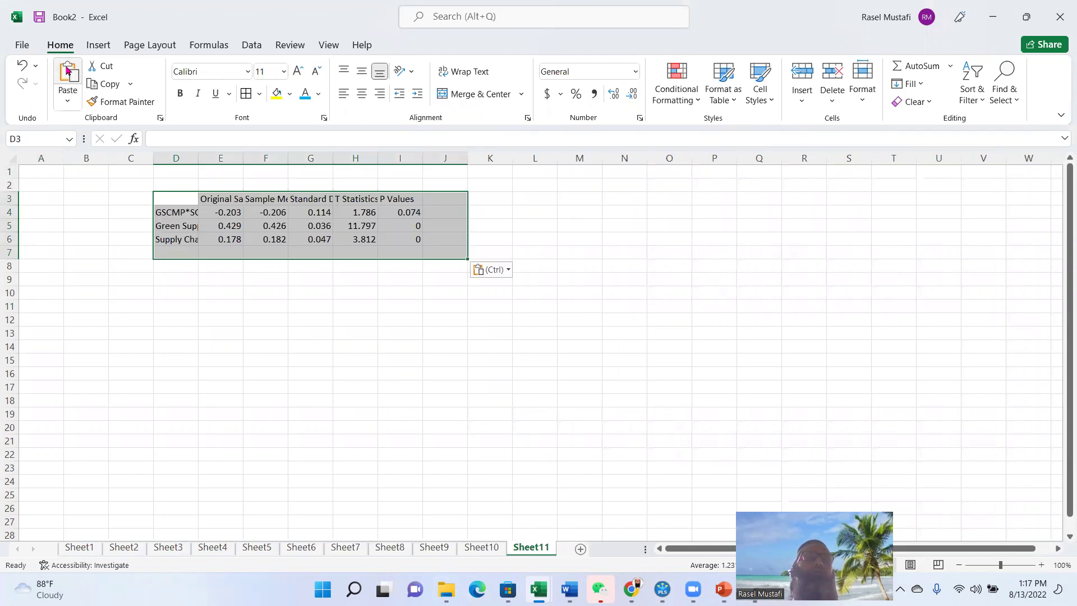
double_click(199, 158)
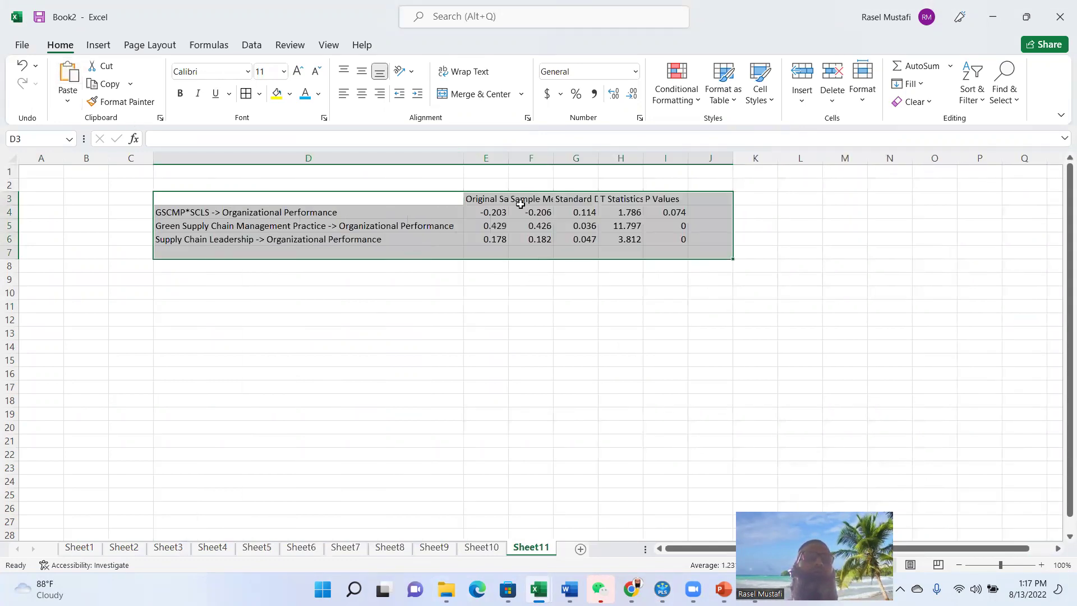
Rename the Original Sample heading in E3 to Beta and the Sample Mean heading in F3 to SM.
click(489, 199)
text(b)
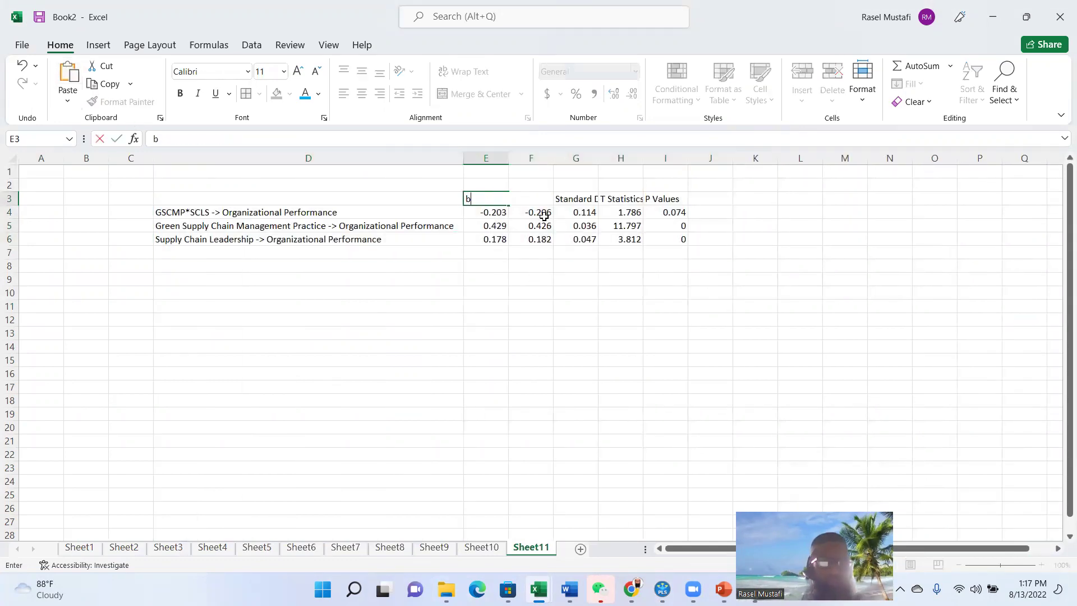
text(ETA)
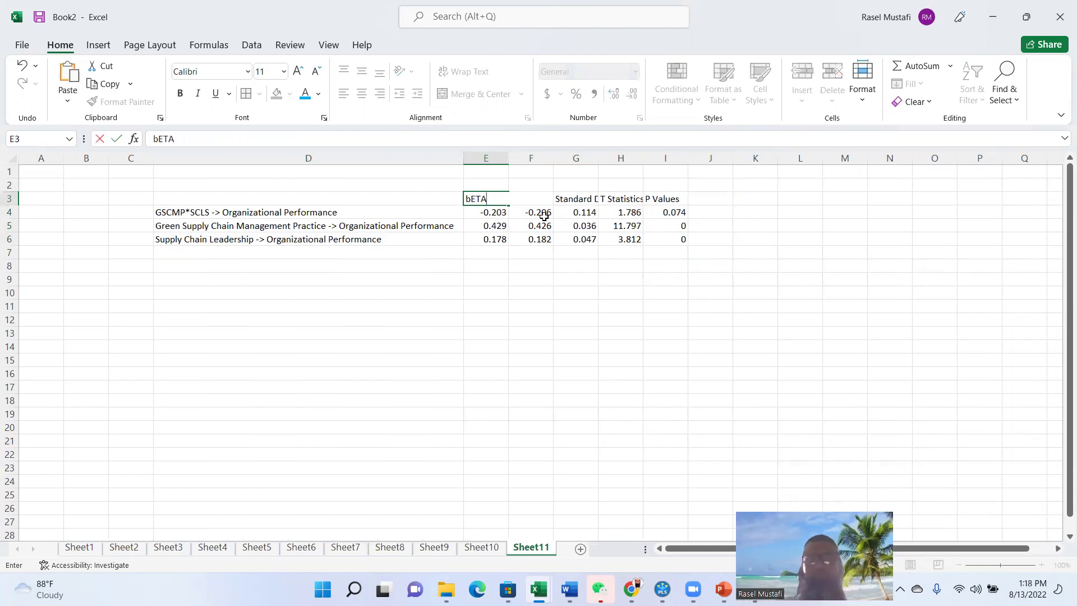
key(Return)
click(547, 200)
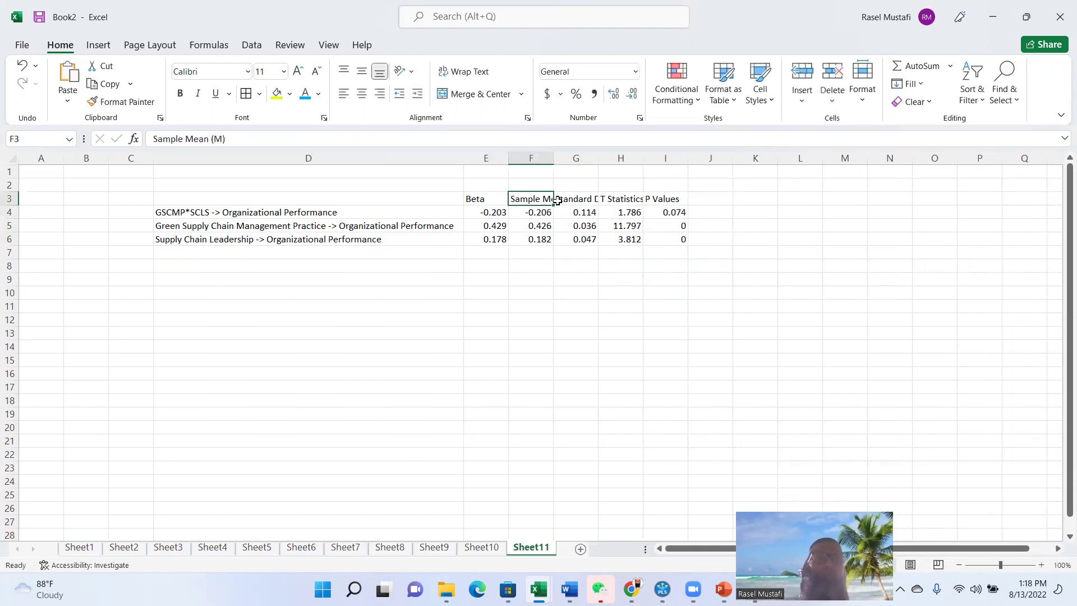
text(SM)
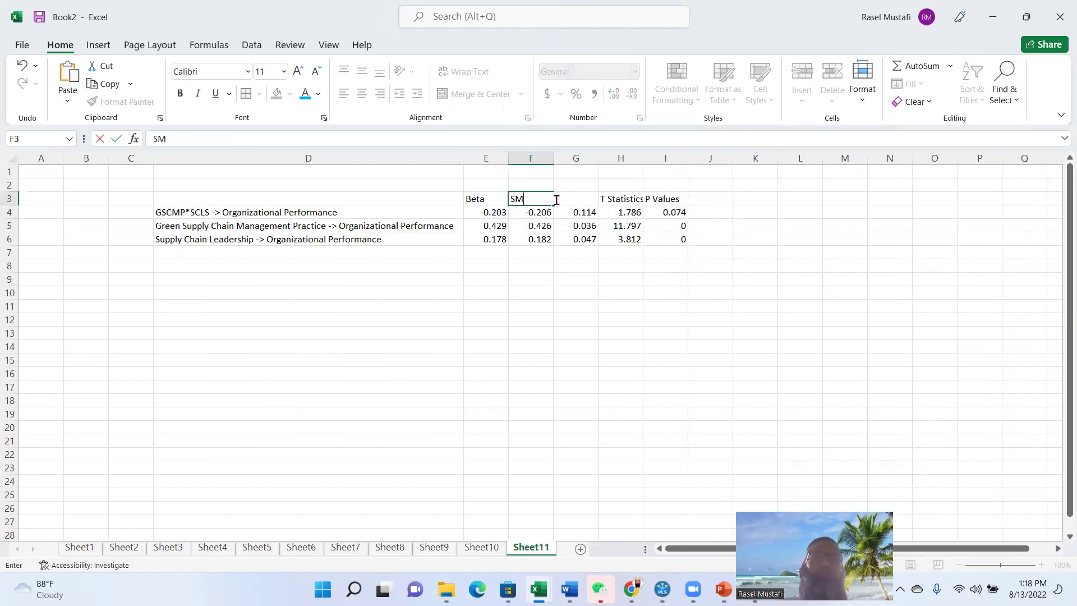
click(576, 185)
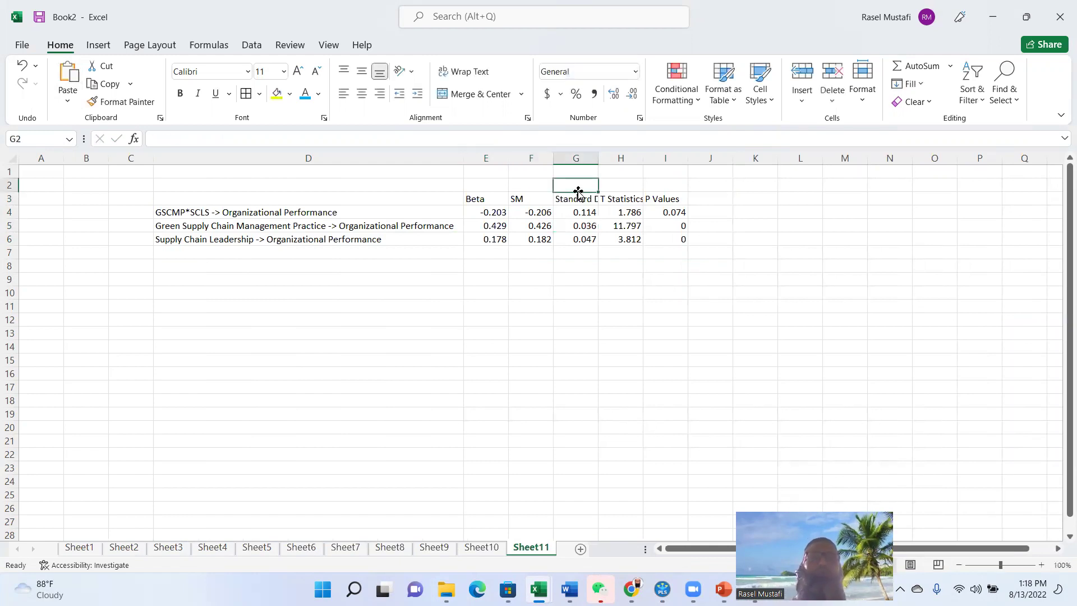
Rename the Standard Deviation heading in G3 to SD and the T Statistics heading in H3 to T value.
click(587, 197)
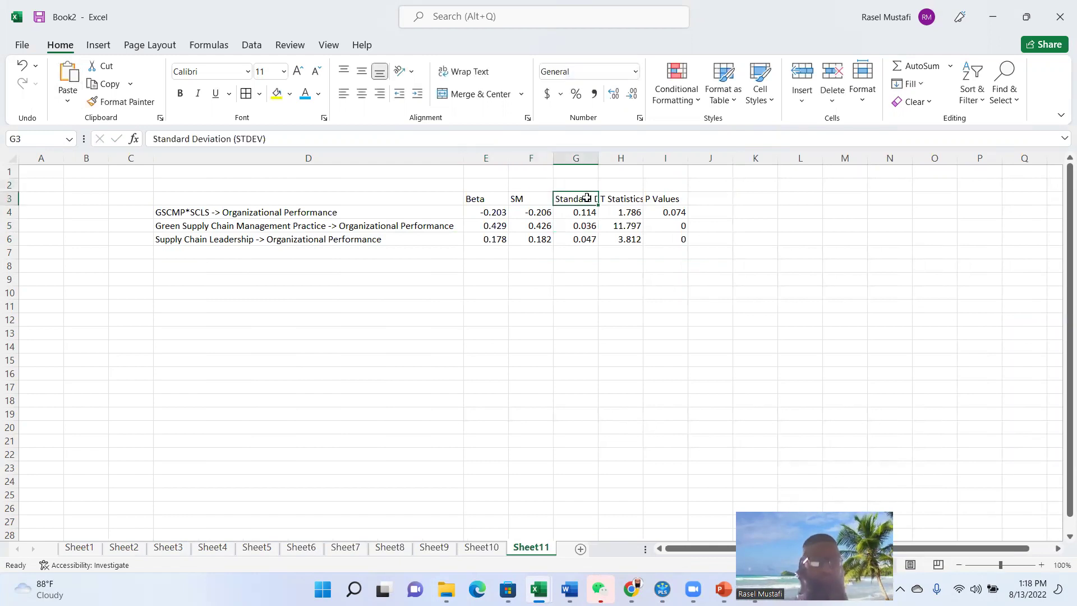
text(SD)
click(641, 277)
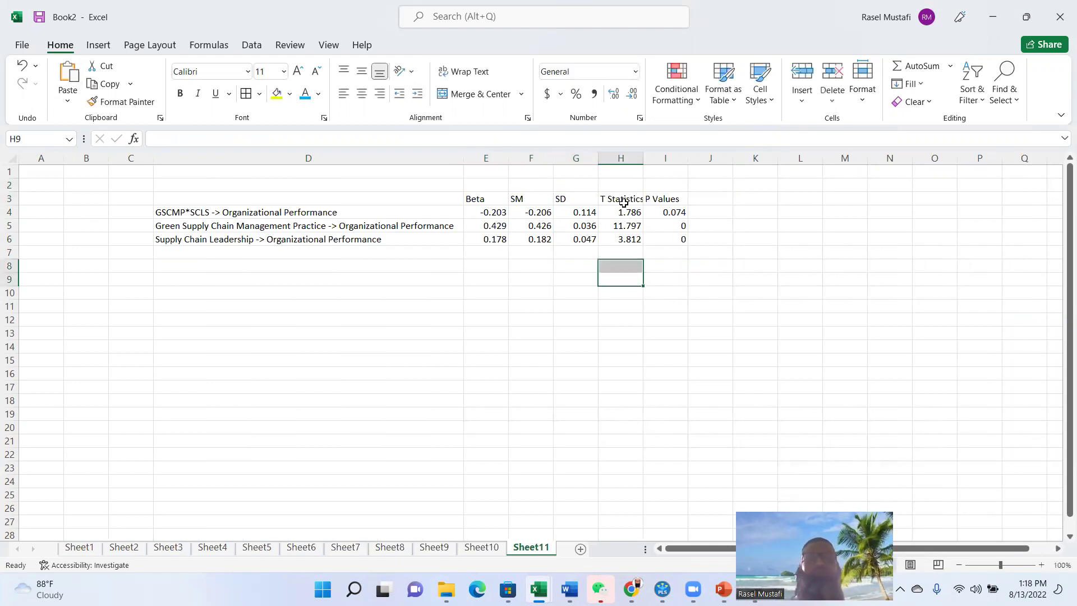
click(624, 200)
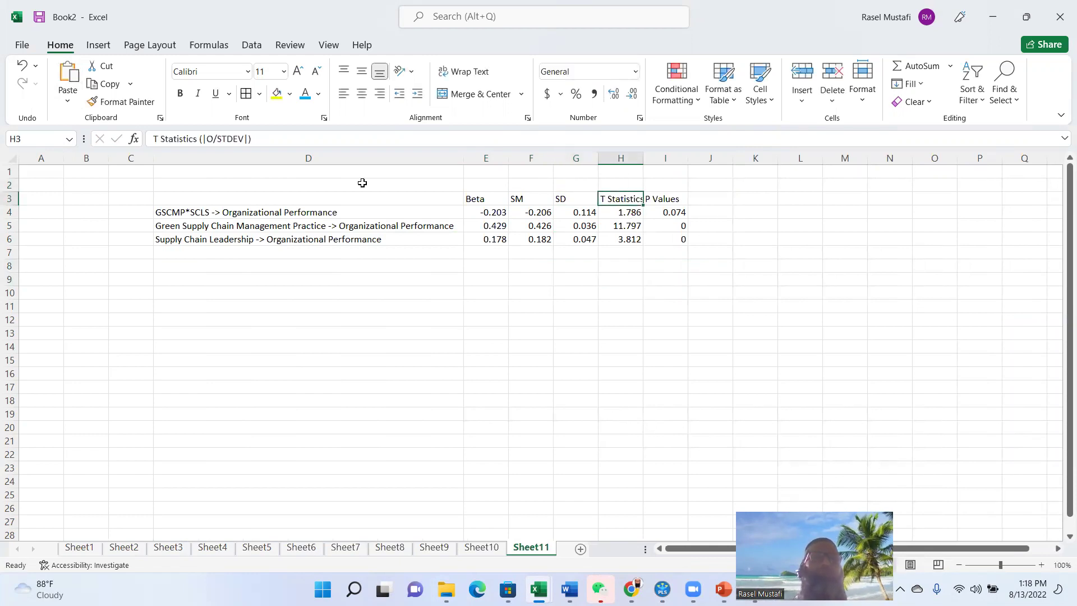
text(T v)
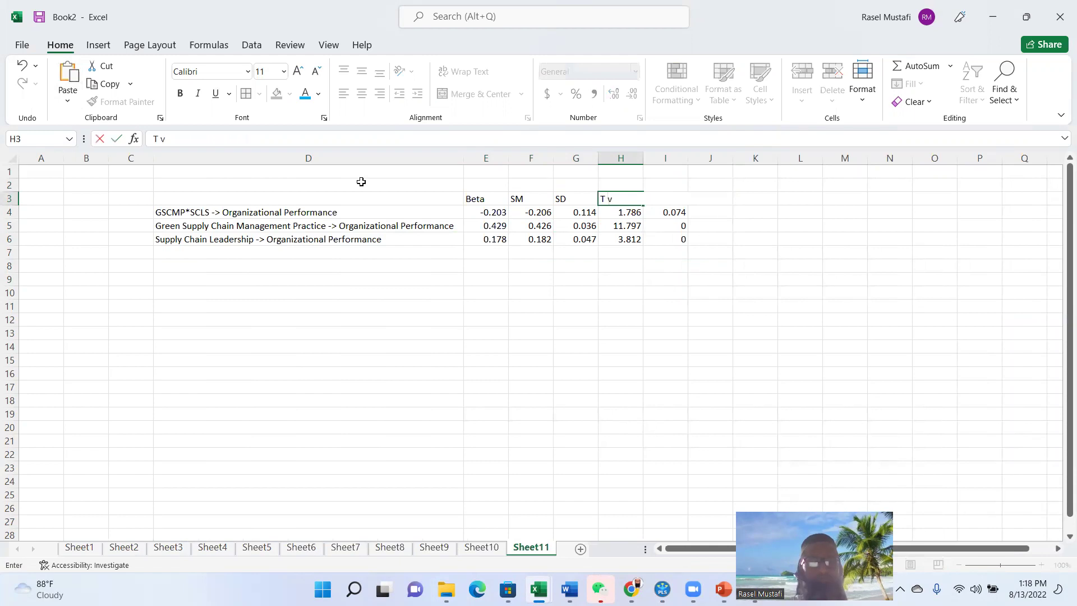
text(alue)
click(620, 308)
click(670, 199)
click(757, 307)
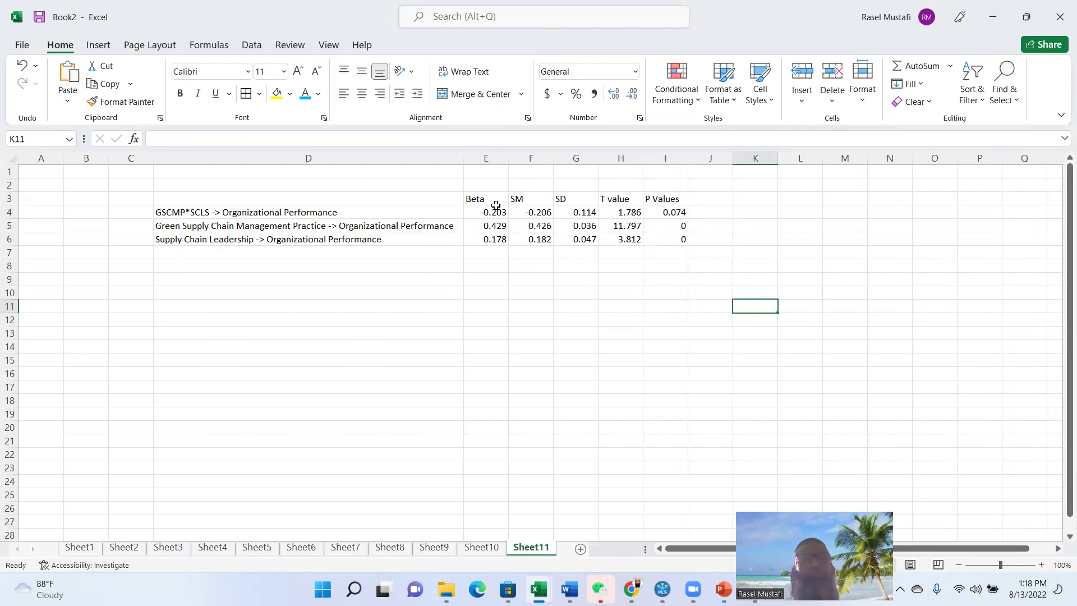
Format the coefficient values in E4:I6 to show three decimal places.
drag(493, 212, 666, 235)
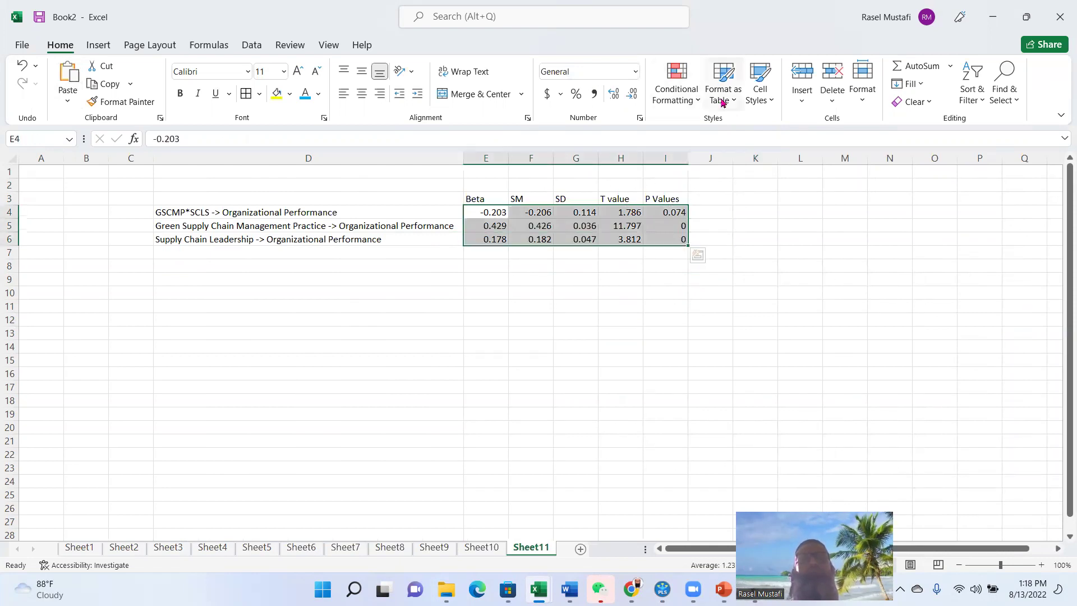
click(614, 95)
click(614, 94)
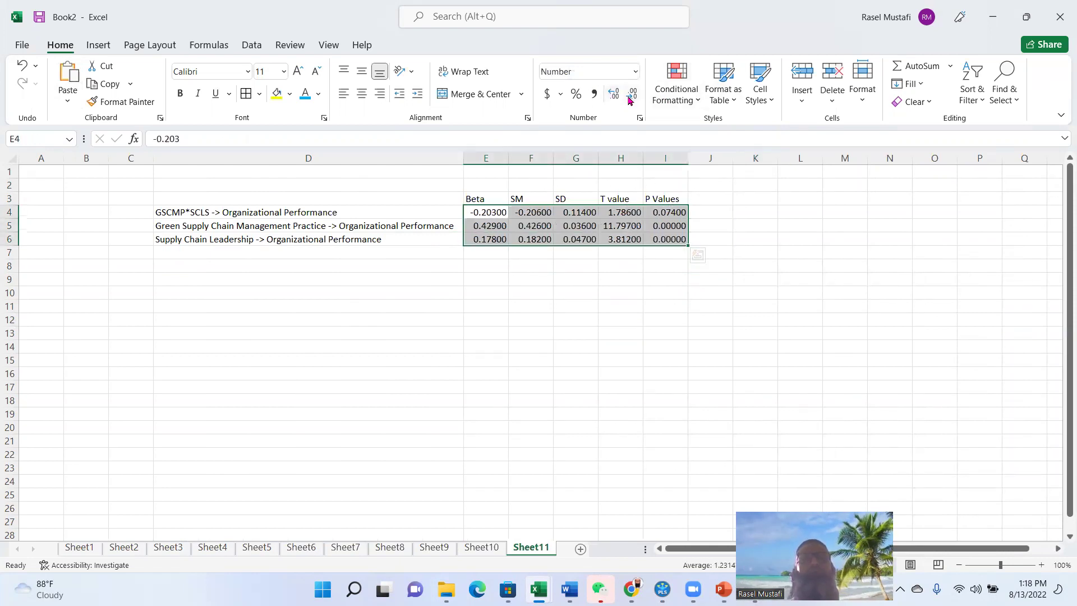
click(630, 94)
click(630, 94)
click(786, 305)
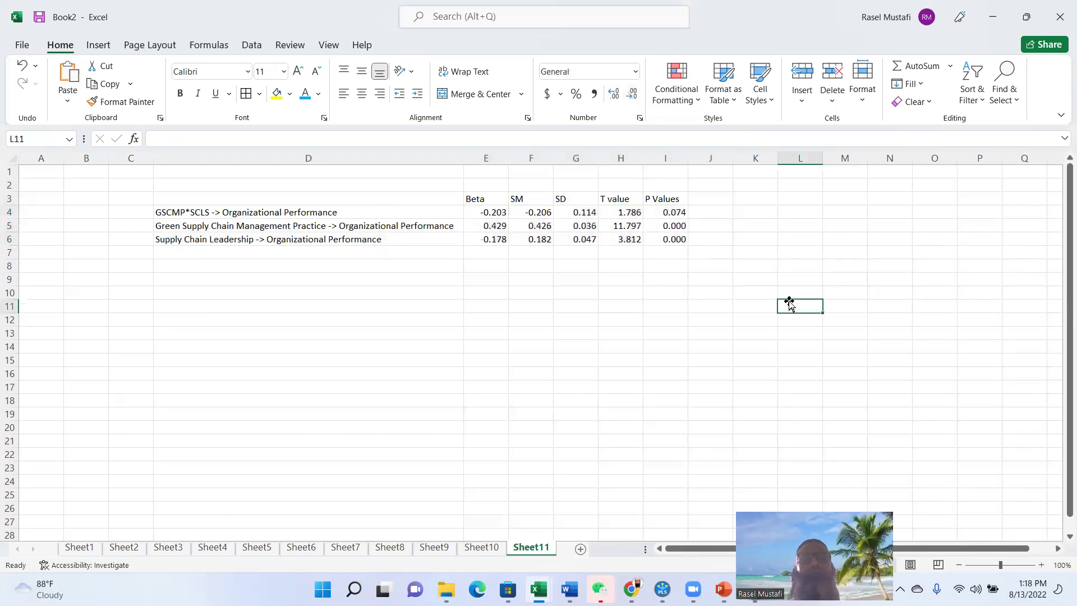
Copy the Decision and Mediating Effect headings from Sheet10 to J3:K3 of Sheet11 and fit column K to its heading.
click(711, 201)
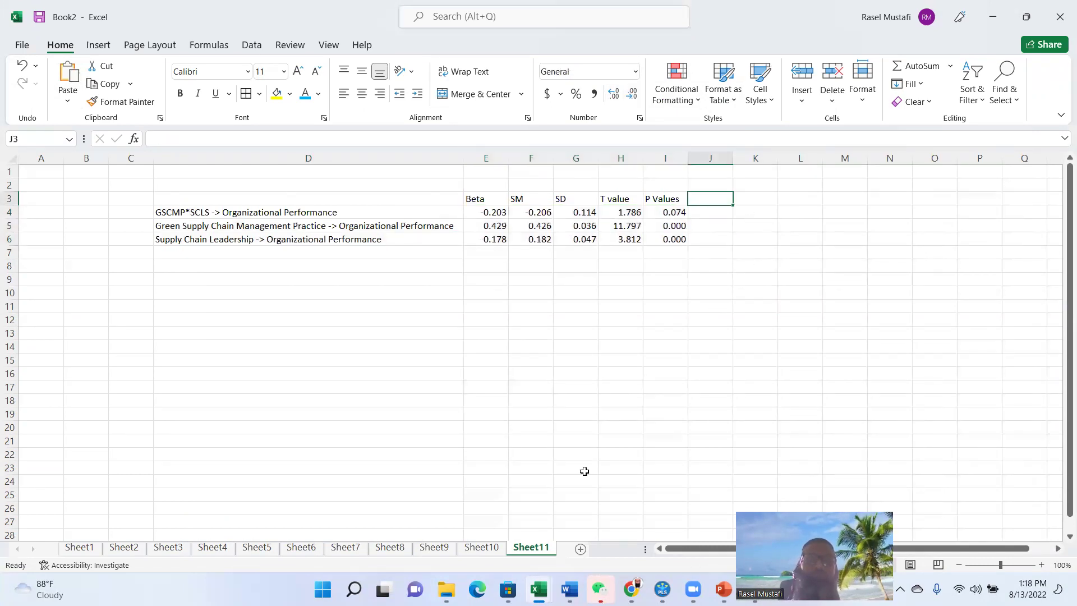
click(481, 547)
click(878, 201)
shift+click(963, 200)
click(107, 83)
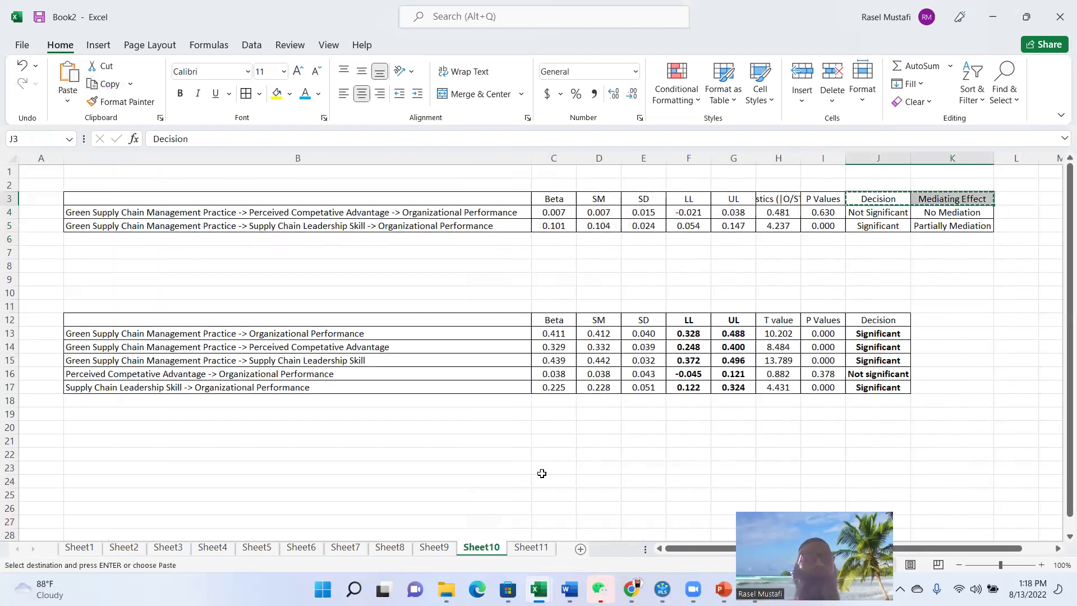
click(522, 549)
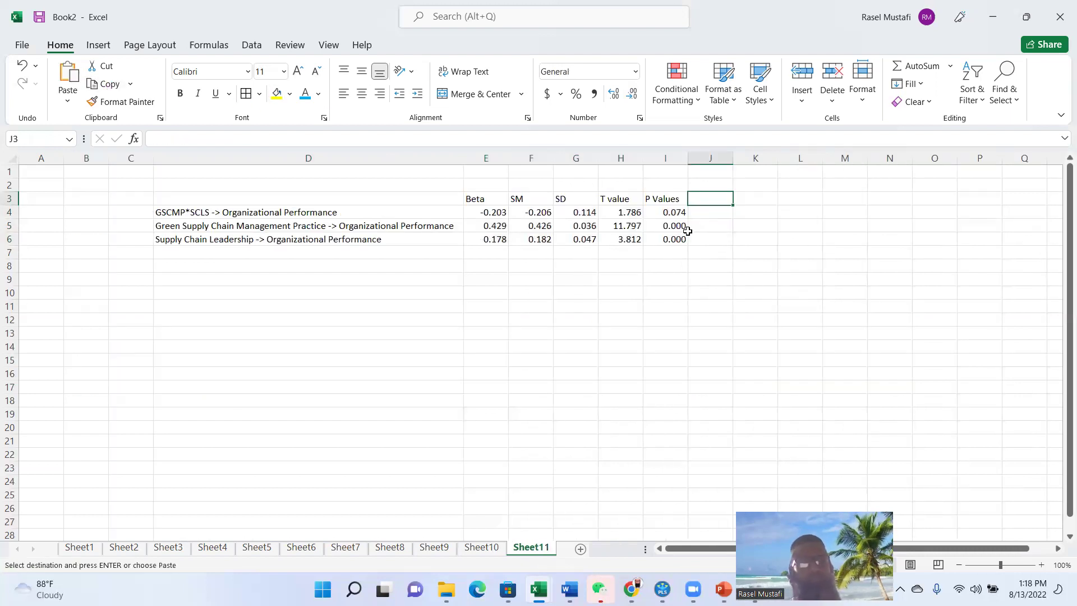
key(ctrl+v)
click(770, 200)
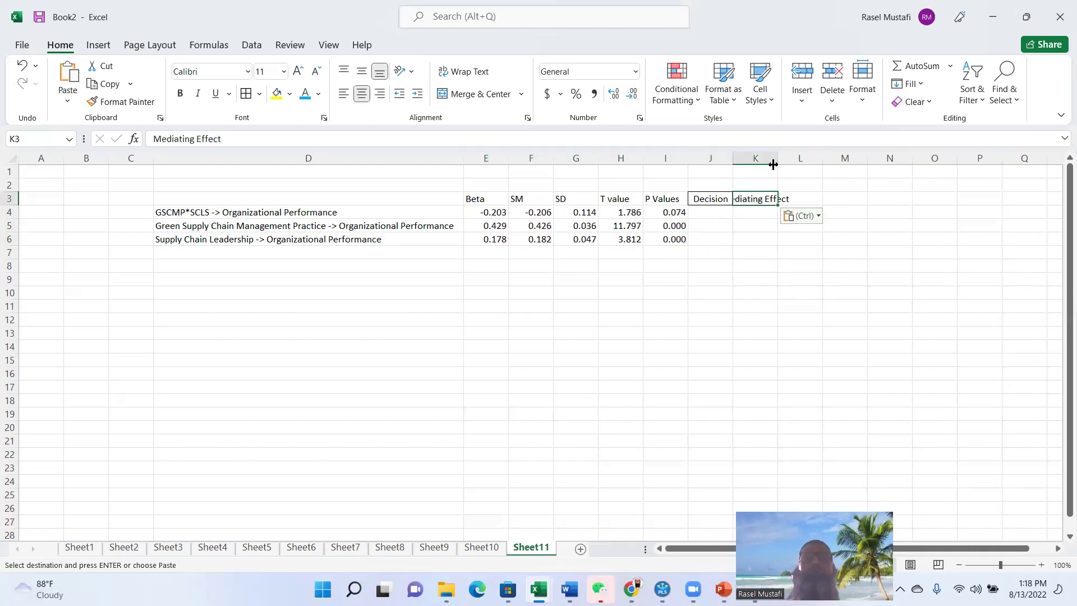
double_click(777, 158)
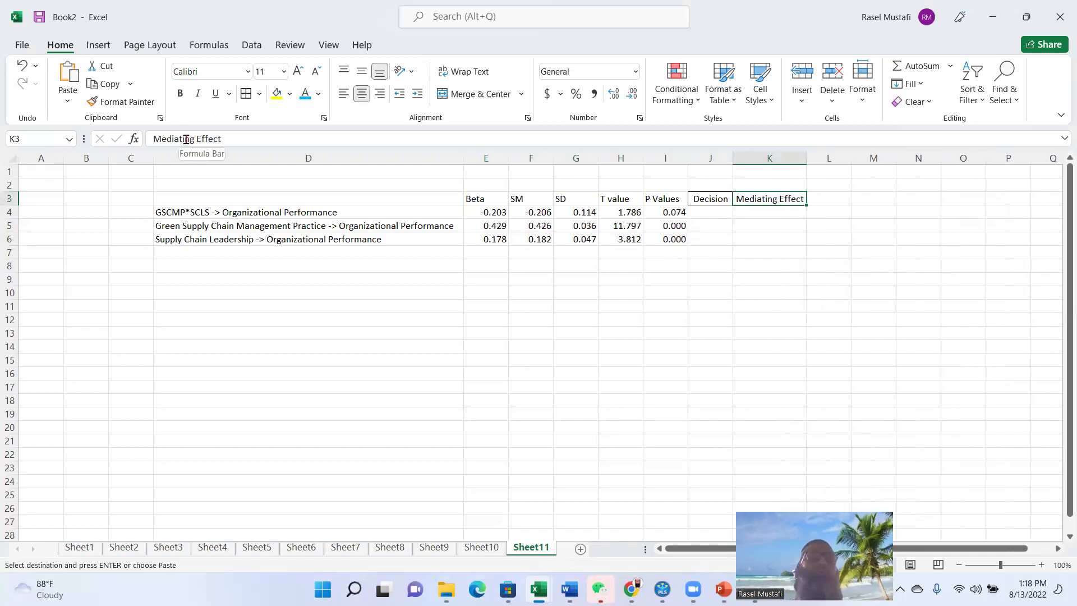
Change the K3 heading to Moderating Effect and fit column K to it.
click(166, 139)
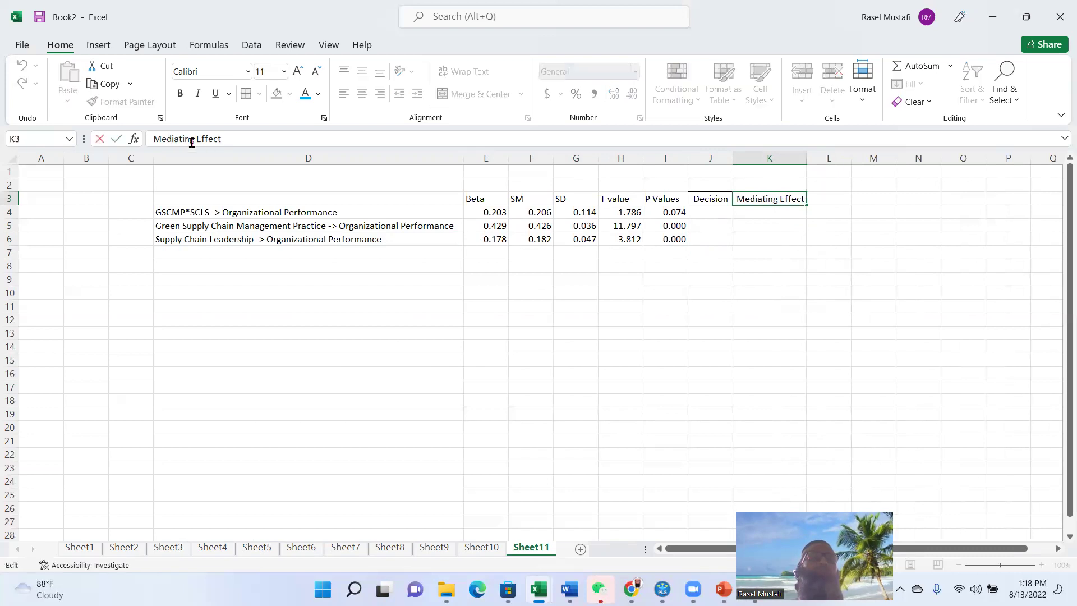
key(BackSpace)
text(oderat)
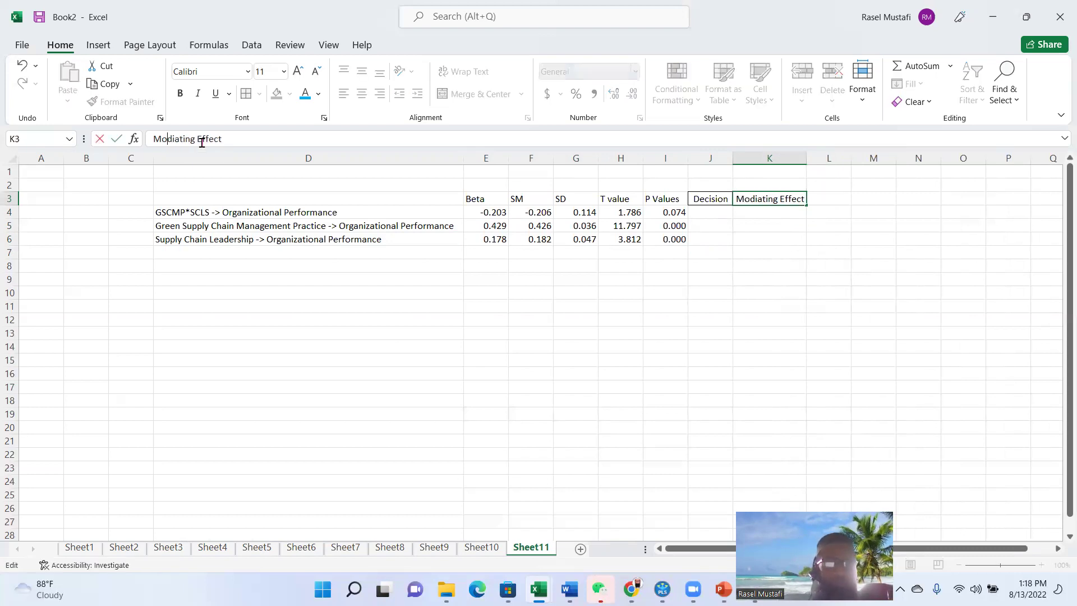
text(ig)
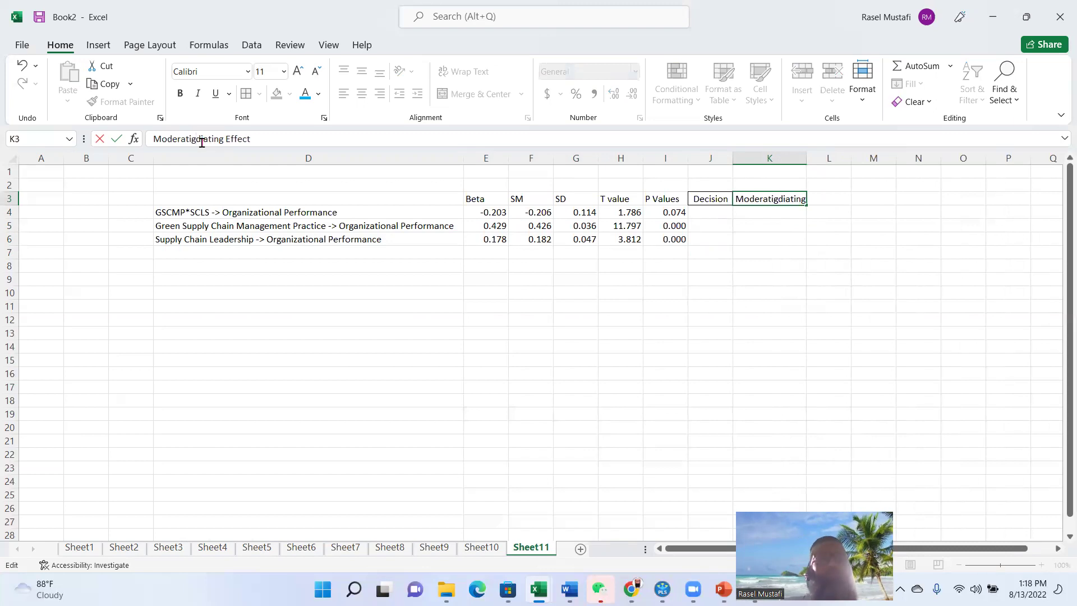
key(BackSpace)
text(ng)
key(Delete)
key(Delete)
key(Delete)
key(Delete)
key(Delete)
key(Delete)
key(Delete)
key(Delete)
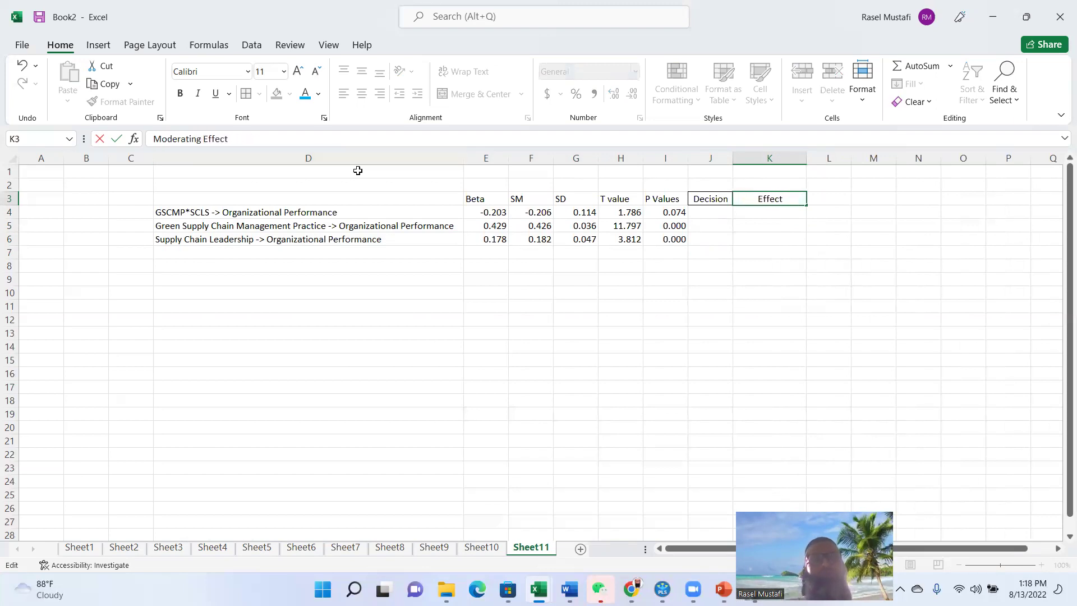
click(912, 303)
double_click(806, 160)
Enter Not Significant as the decision for the GSCMP*SCLS path in J4 and fit column J to the text.
click(708, 213)
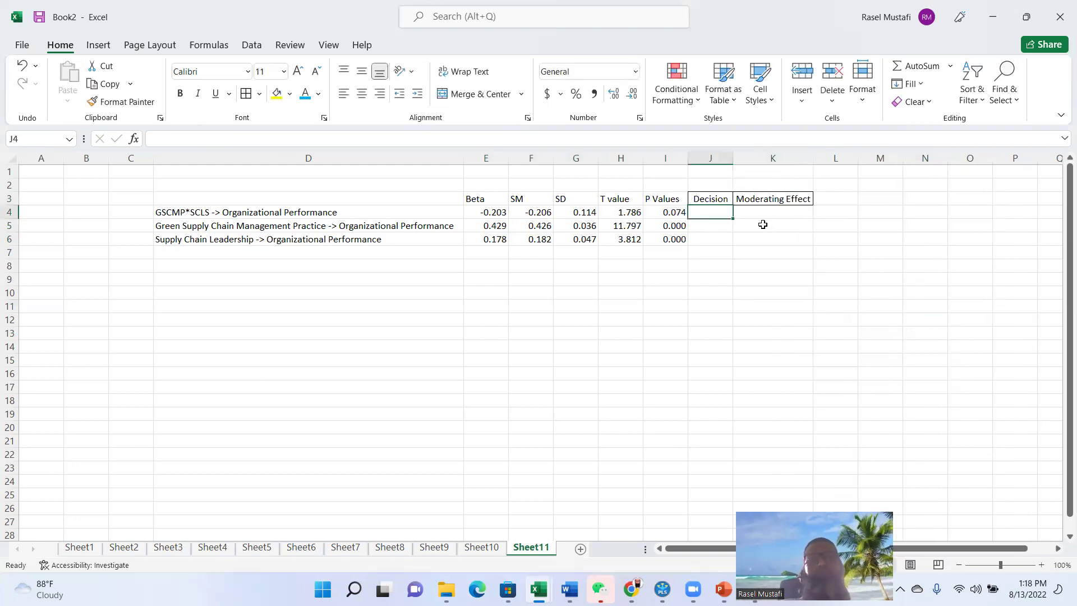
text(Not S)
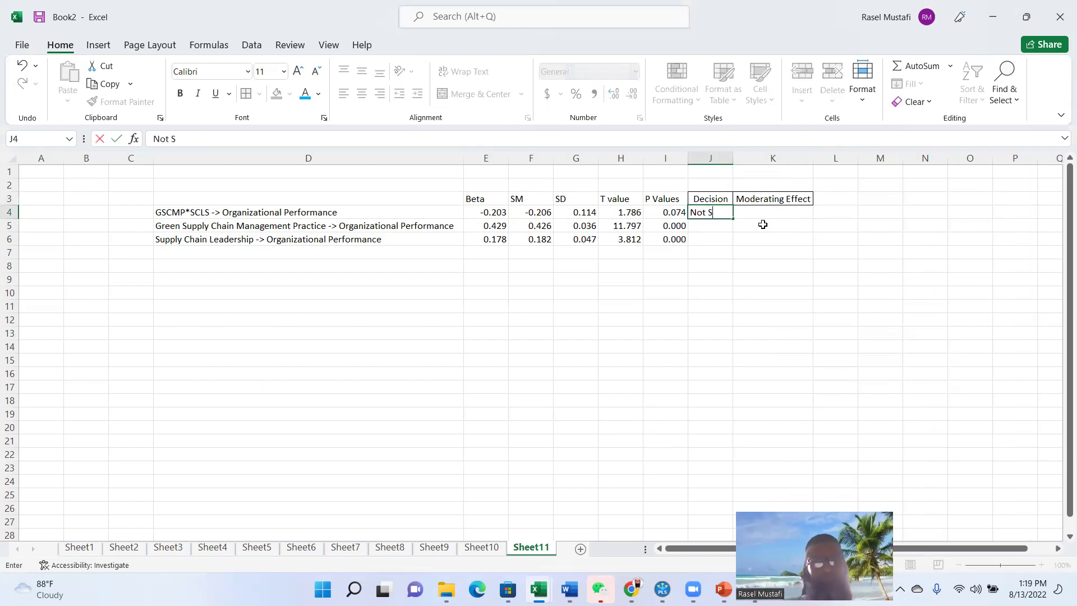
text(ignif)
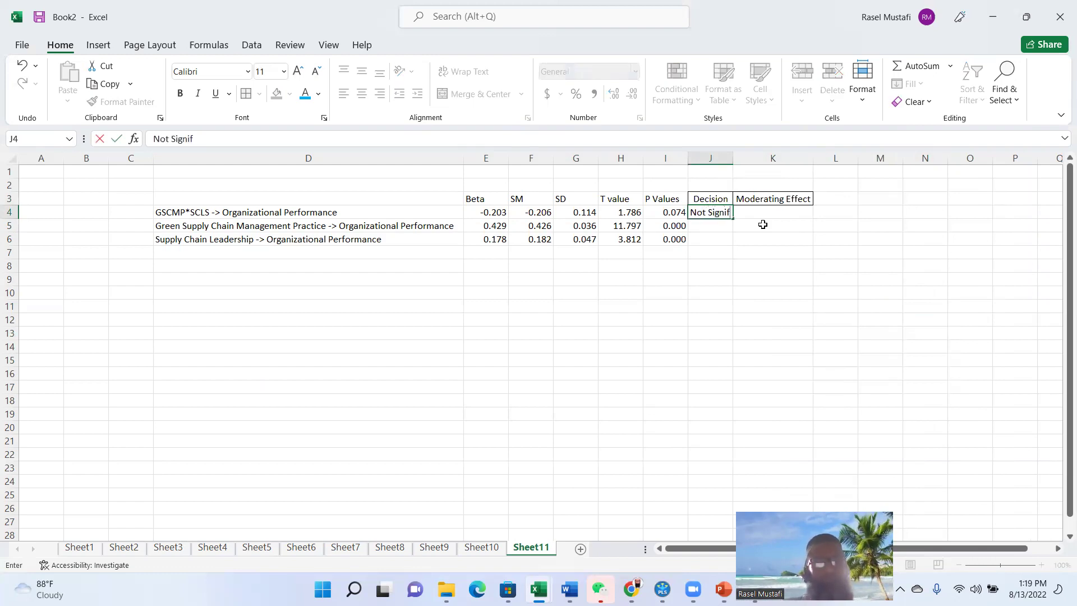
text(icant)
click(730, 158)
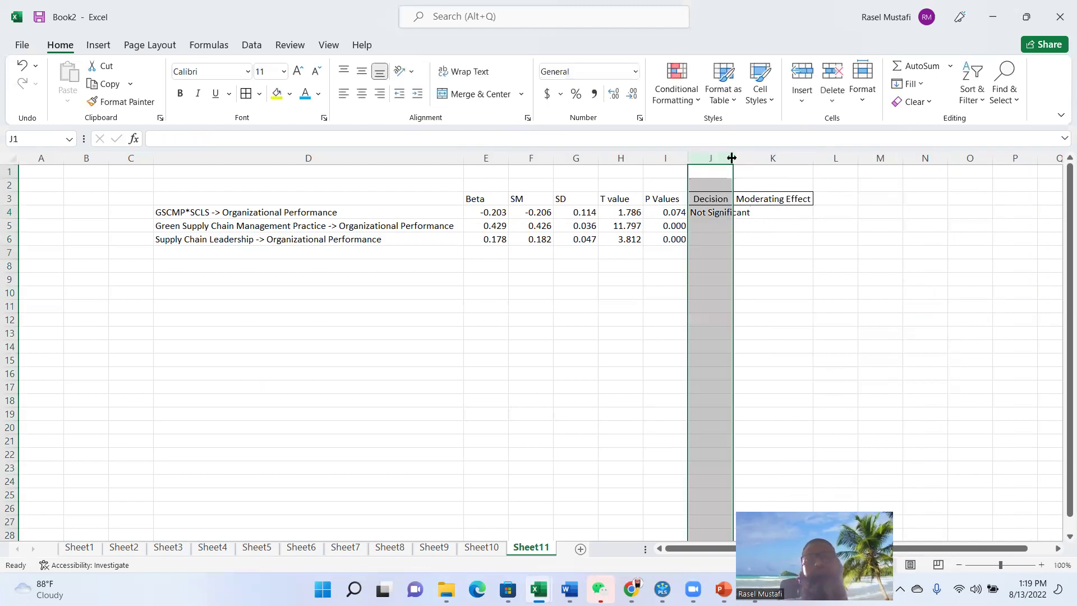
double_click(732, 157)
Enter Significant as the decision for the other two paths in J5 and J6.
click(730, 224)
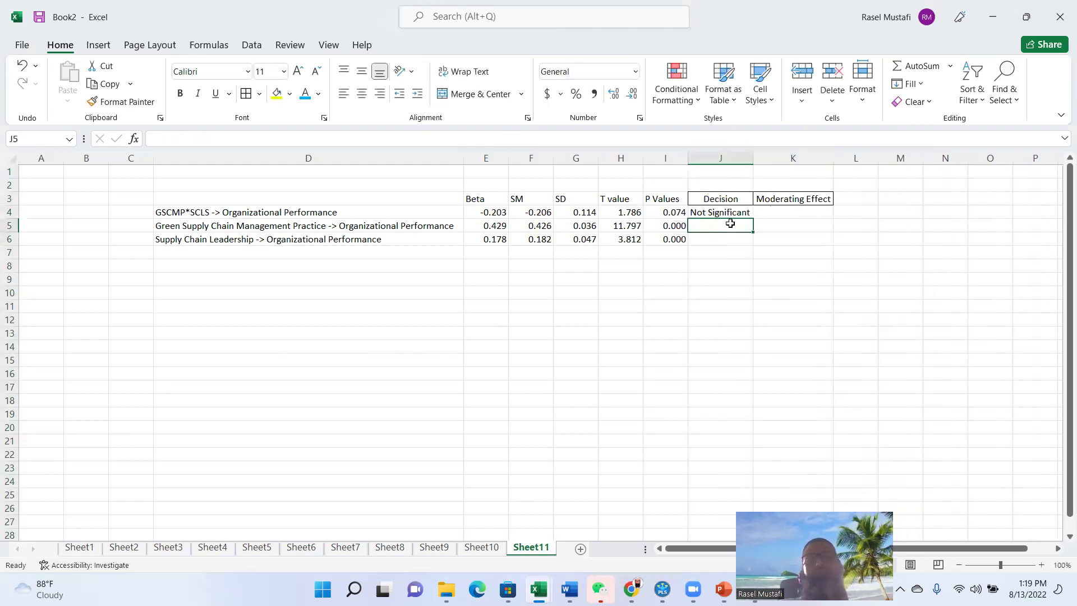
text(Significant)
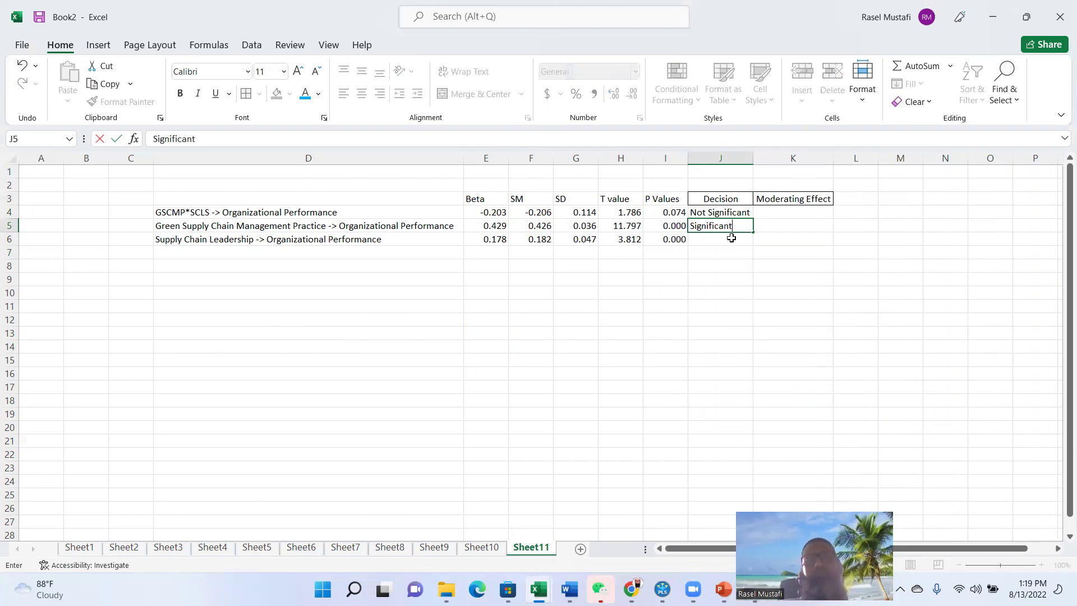
click(730, 237)
text(s)
key(Return)
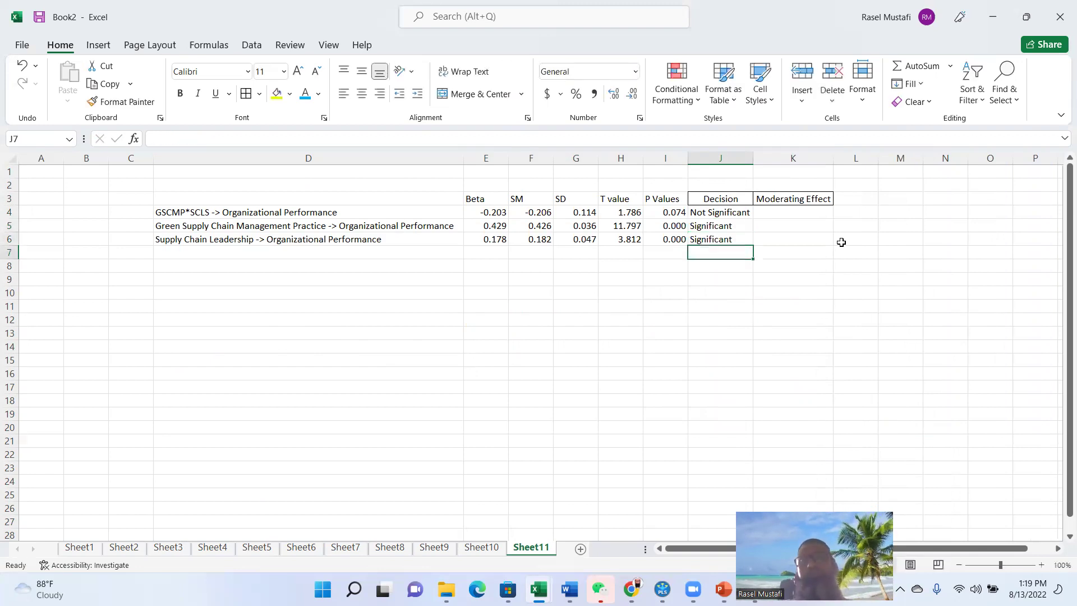
click(791, 213)
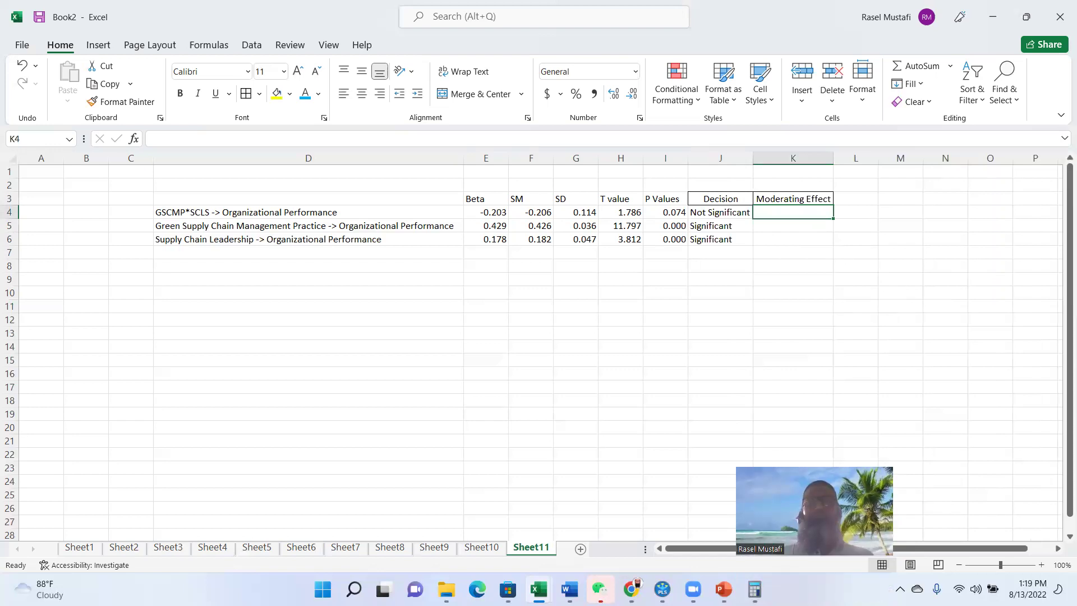
key(Right)
key(Down)
key(Down)
key(Down)
key(Down)
key(Down)
key(Down)
key(Down)
key(Down)
key(Down)
key(Down)
key(Down)
key(Down)
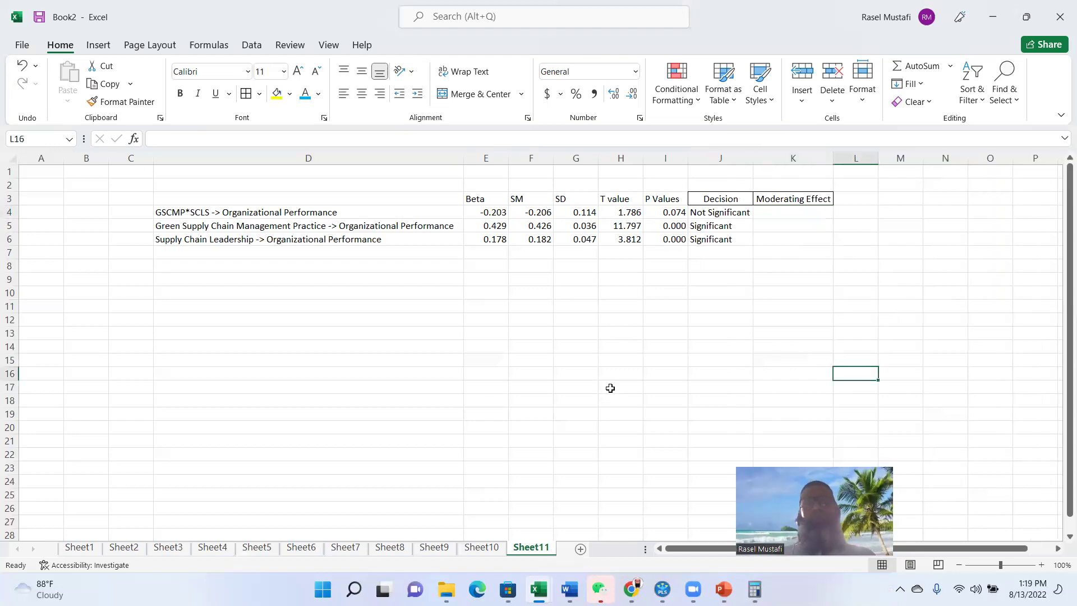
Switch to SmartPLS, show the PLS Algorithm path coefficients matrix and restore its window to a smaller size.
click(993, 20)
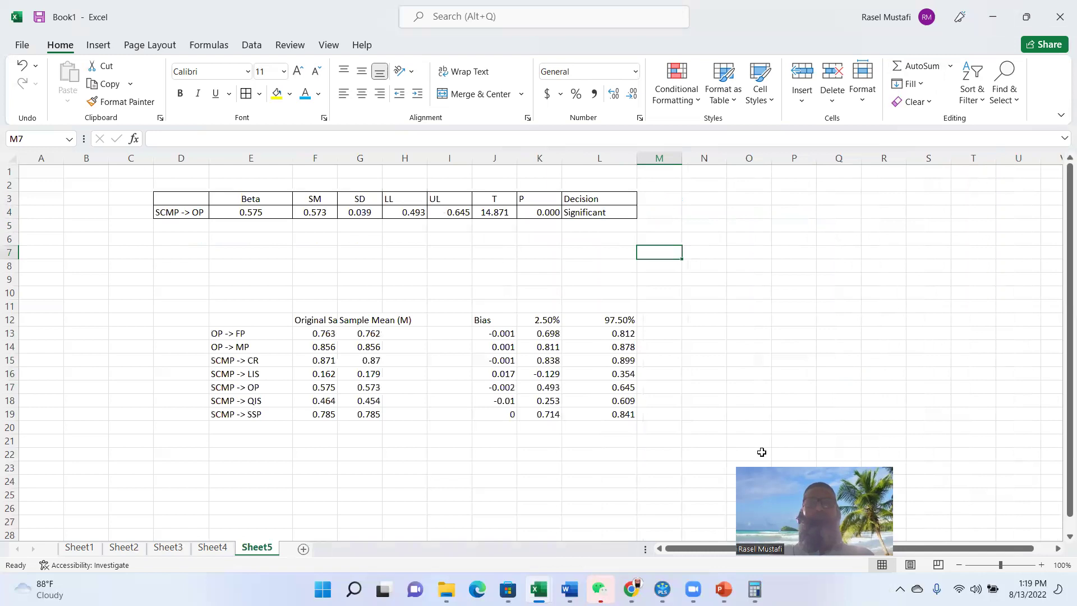
click(992, 17)
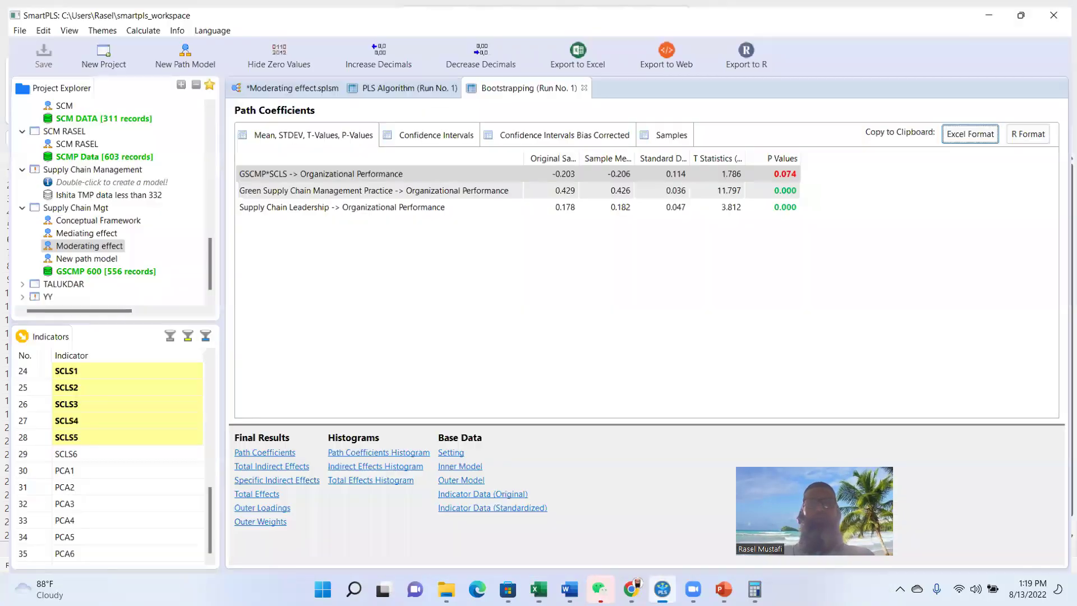
click(406, 85)
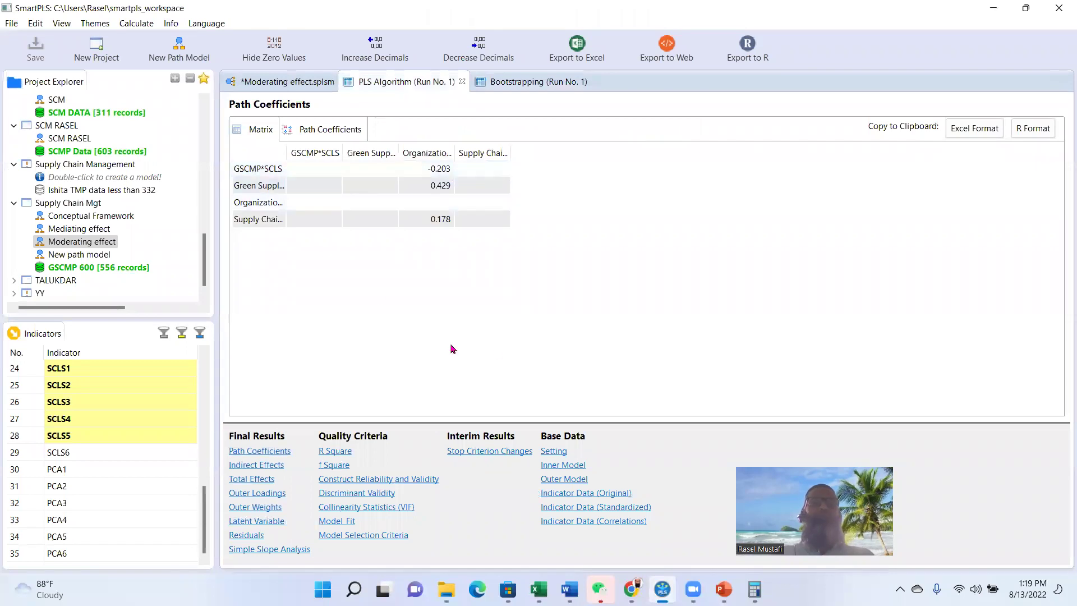
click(1024, 13)
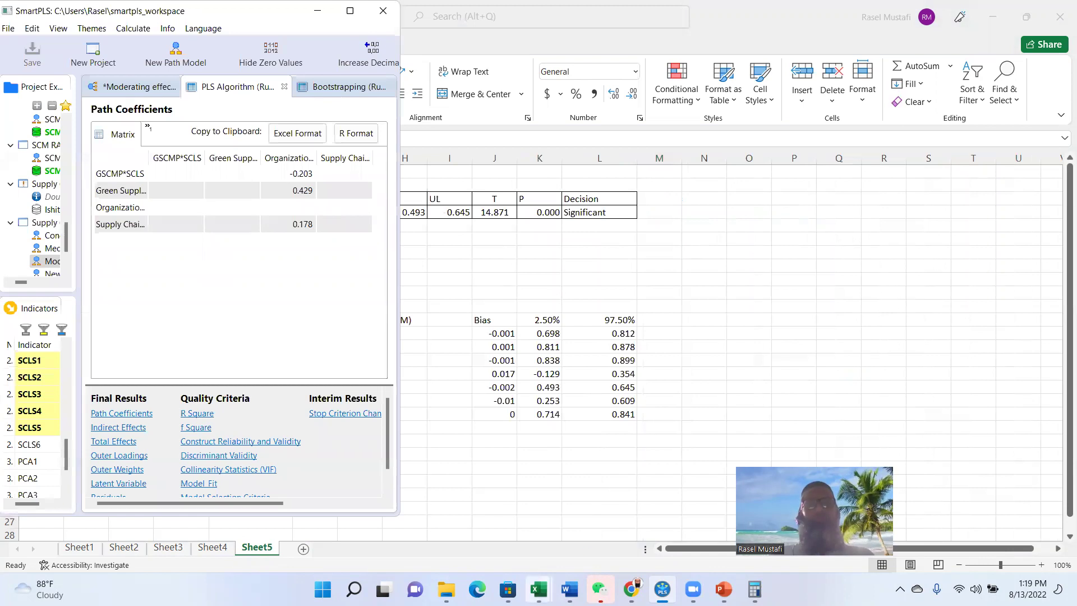
Place the Stats Tools Package workbook beside SmartPLS, enlarge its window downward, and widen the row-name column of the path coefficients matrix.
mouse_move(537, 589)
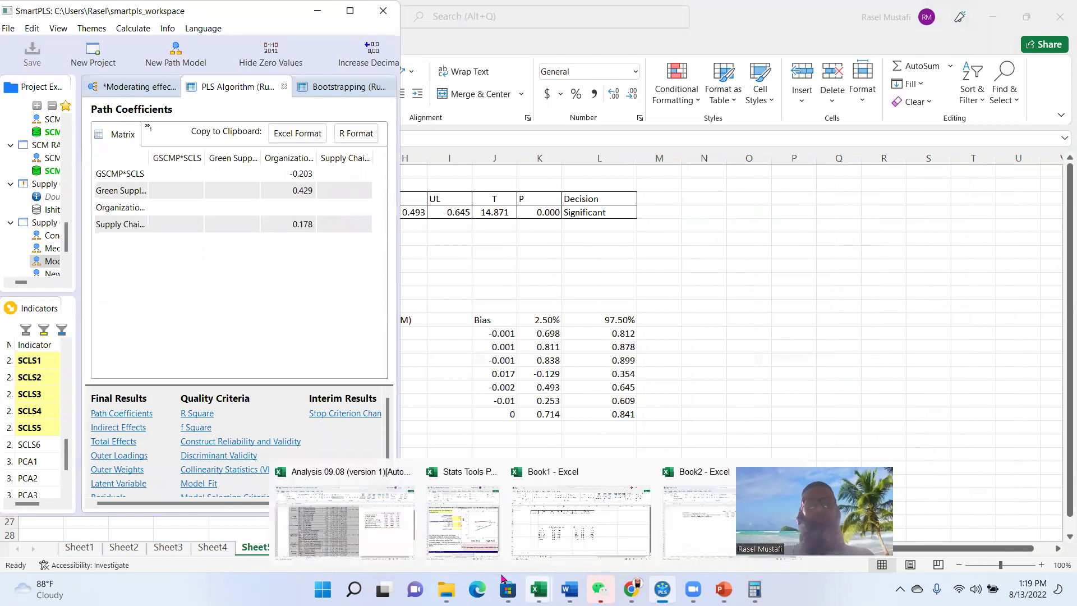
click(469, 533)
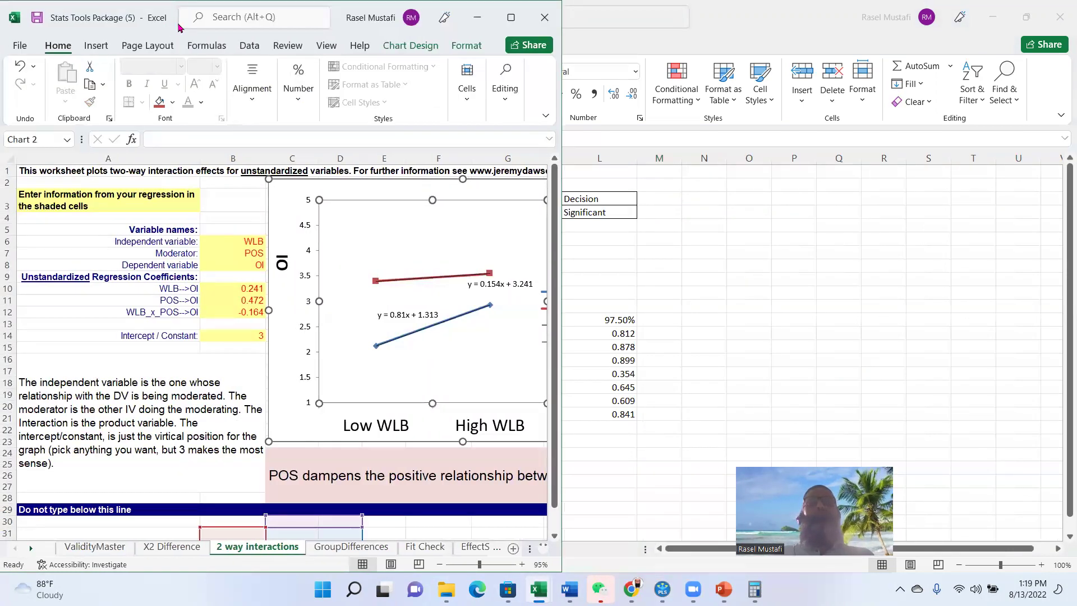
drag(178, 27, 590, 41)
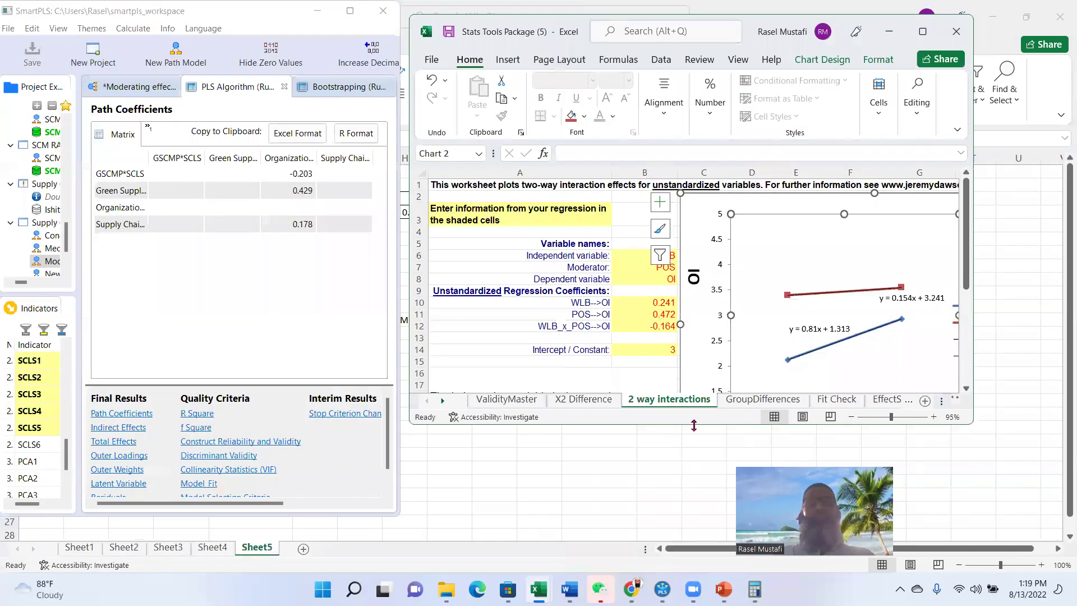
drag(719, 543, 719, 552)
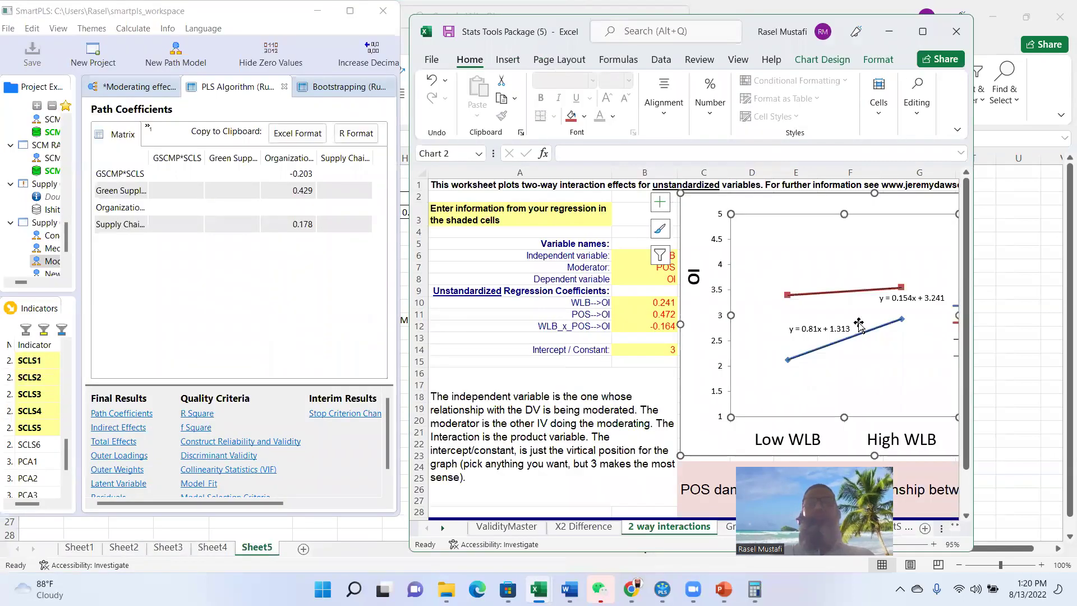
click(631, 256)
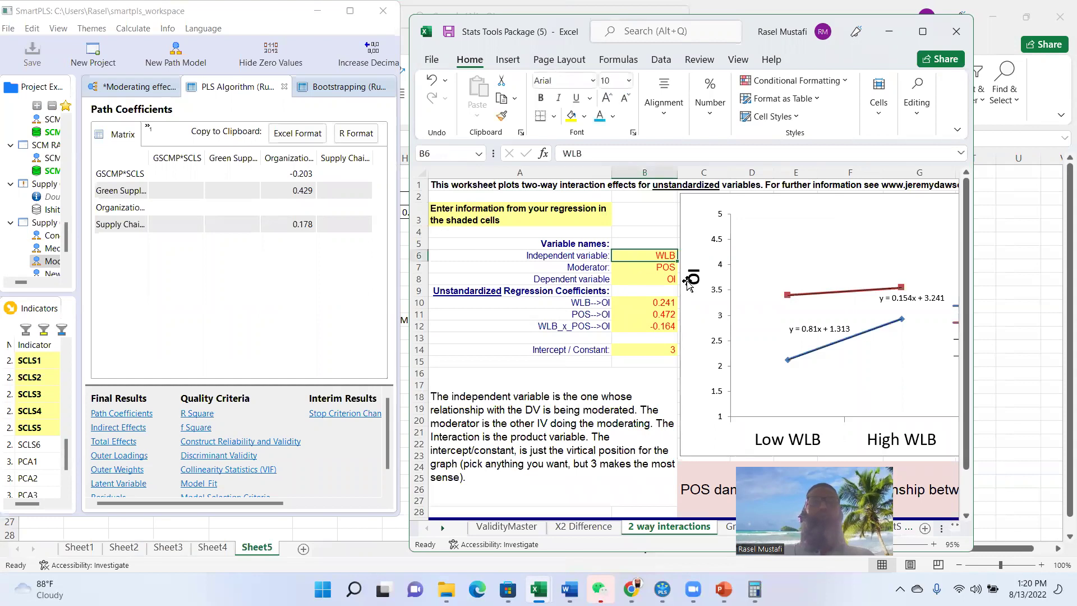
drag(152, 159, 227, 160)
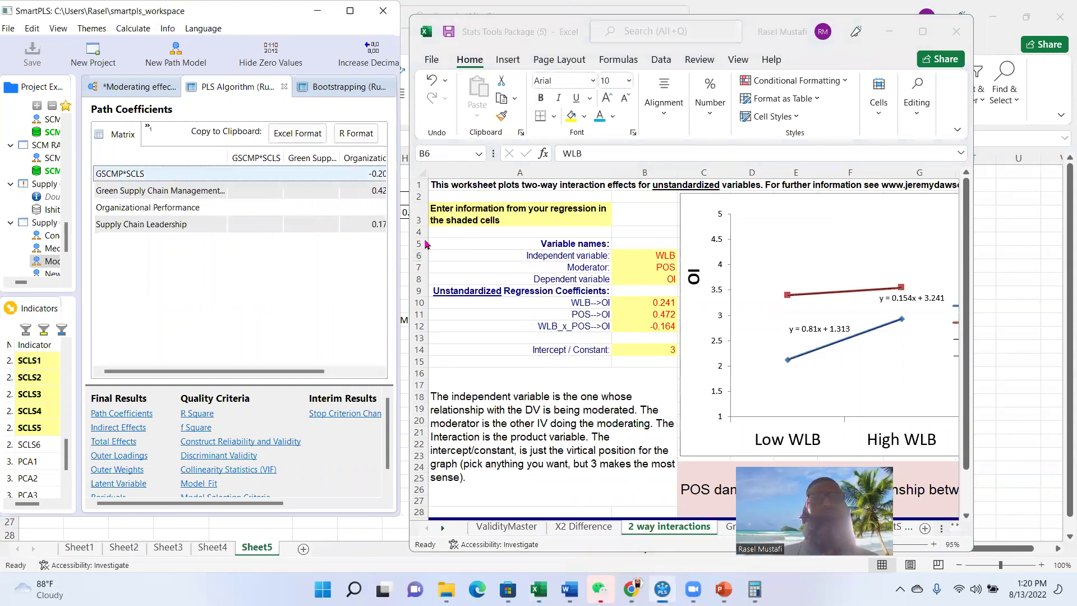
Set the independent variable name in B6 of the 2 way interactions sheet to GSCMP.
click(659, 259)
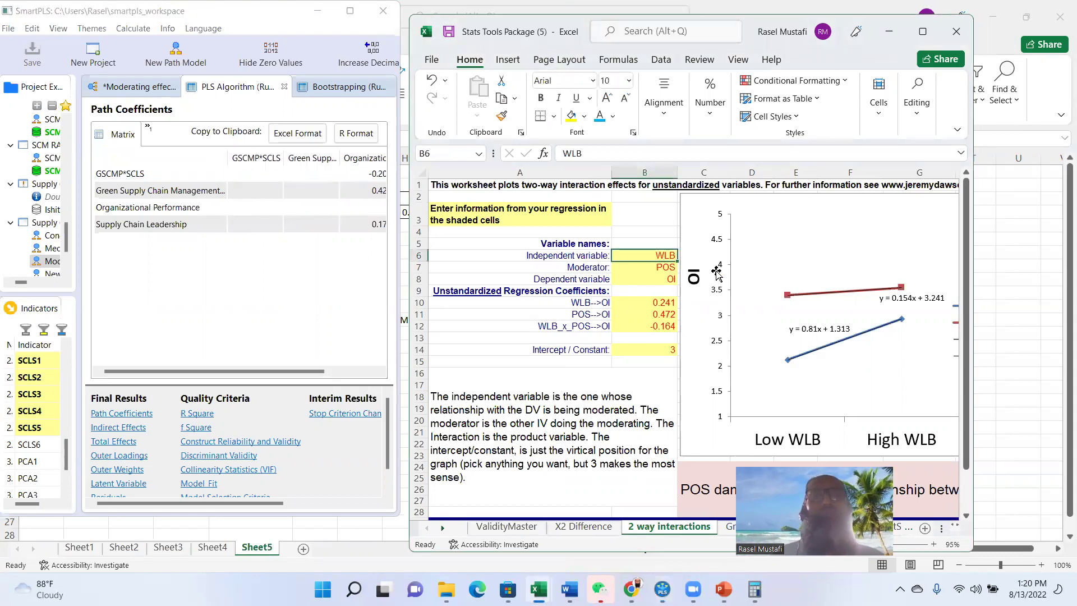
text(G)
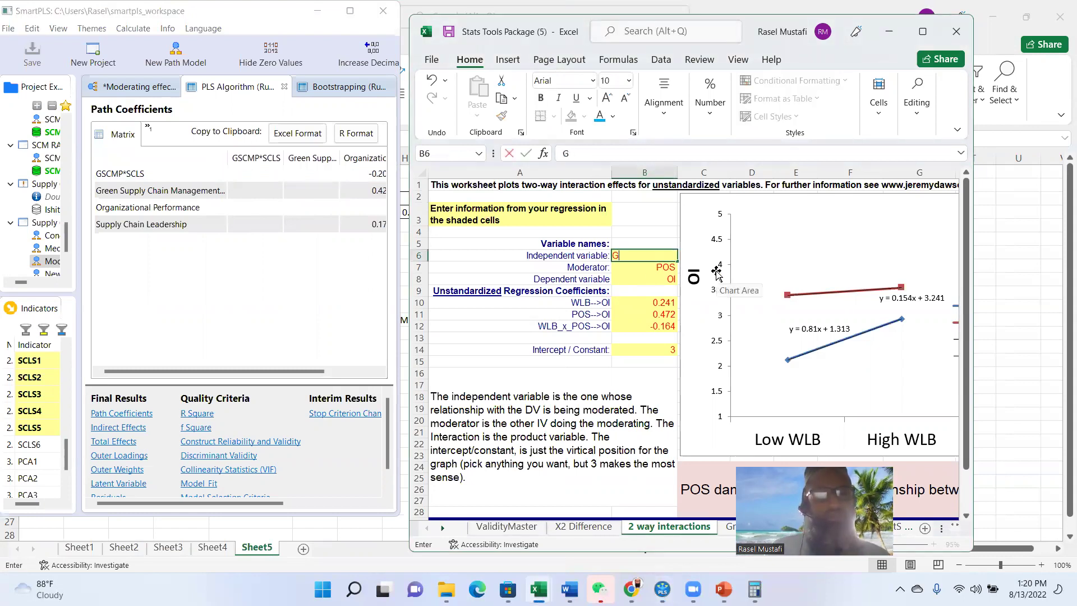
text(S)
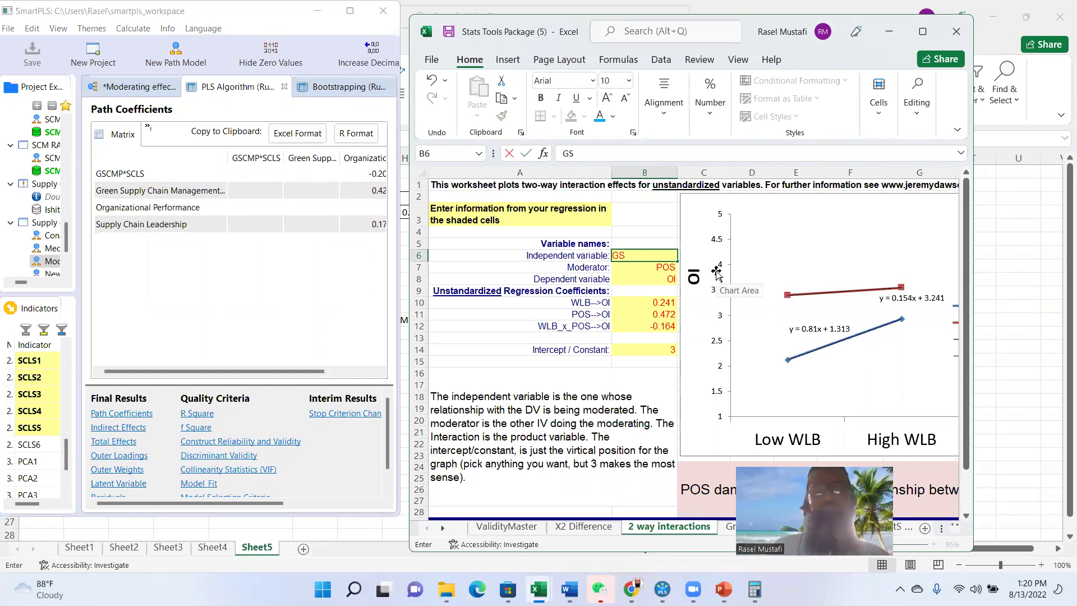
text(CM)
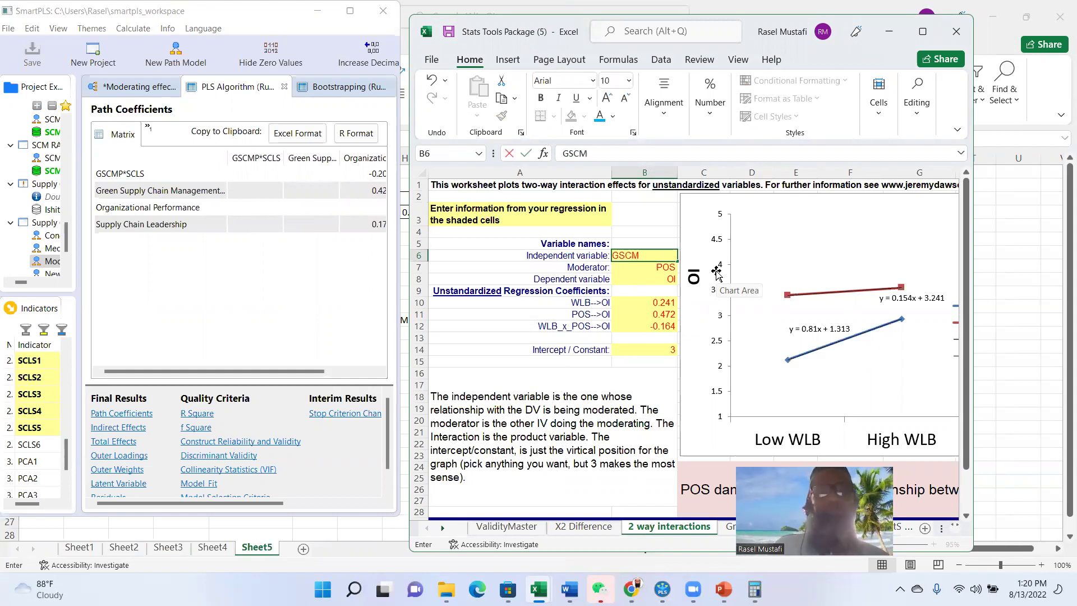
text(P)
key(Return)
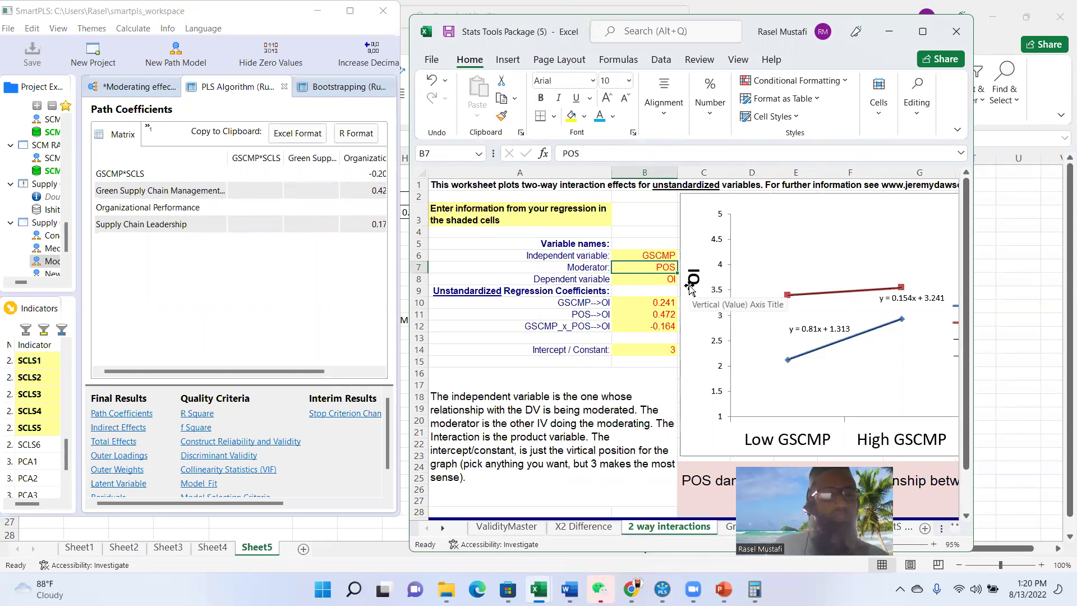
Name the moderator SCLS in B7 and the dependent variable OP in B8.
text(SCL)
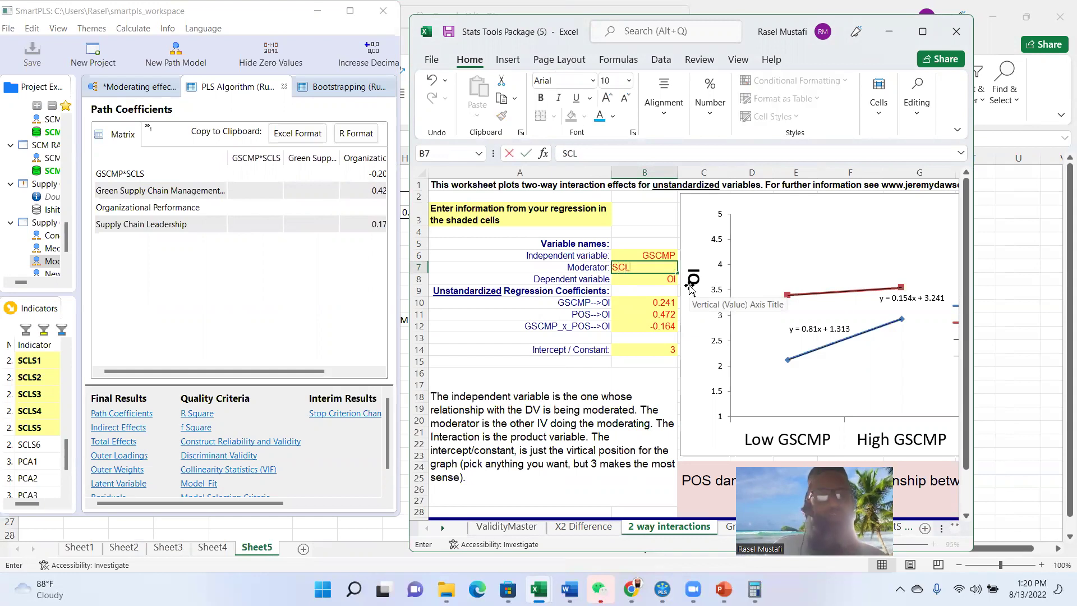
text(S)
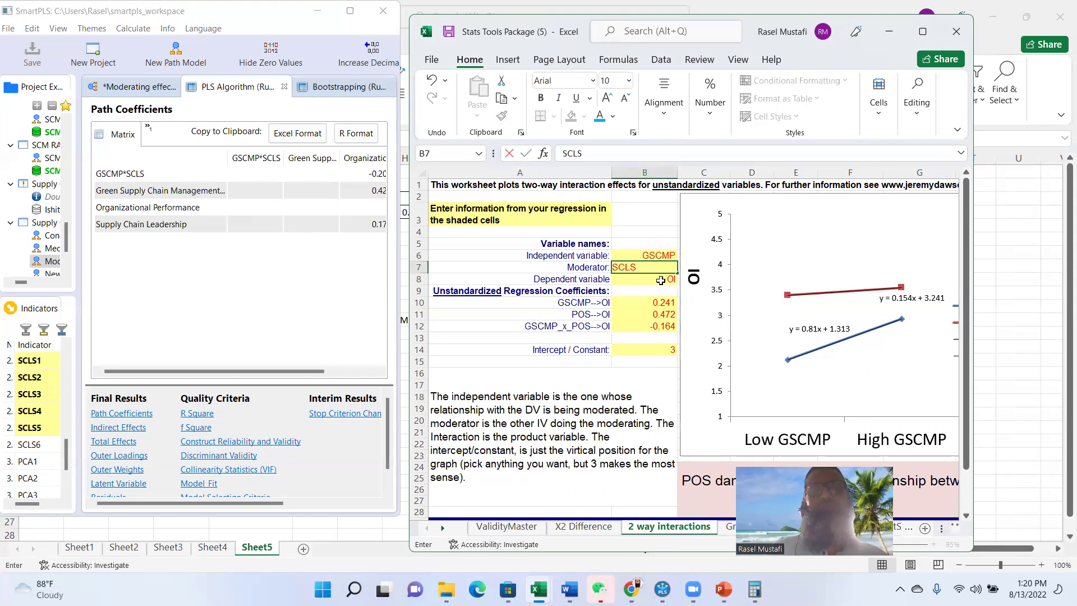
key(Return)
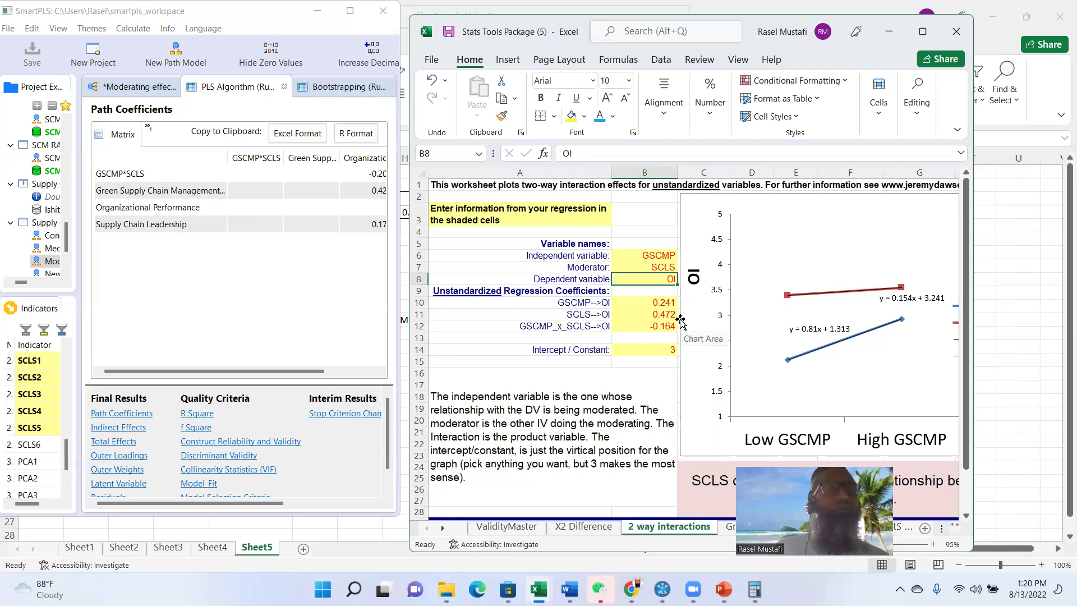
text(O)
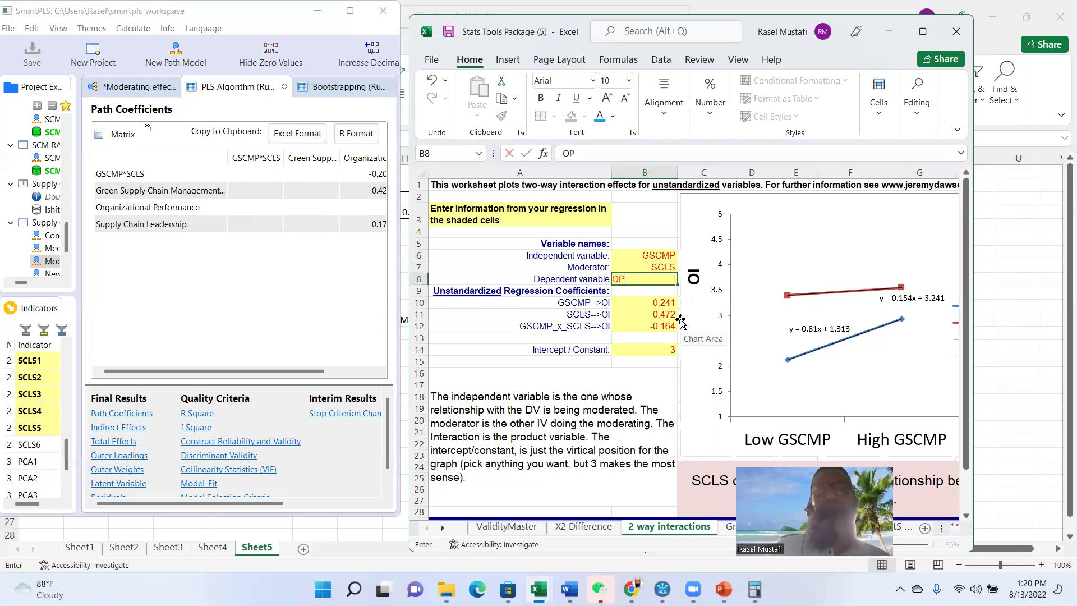
text(P)
key(Return)
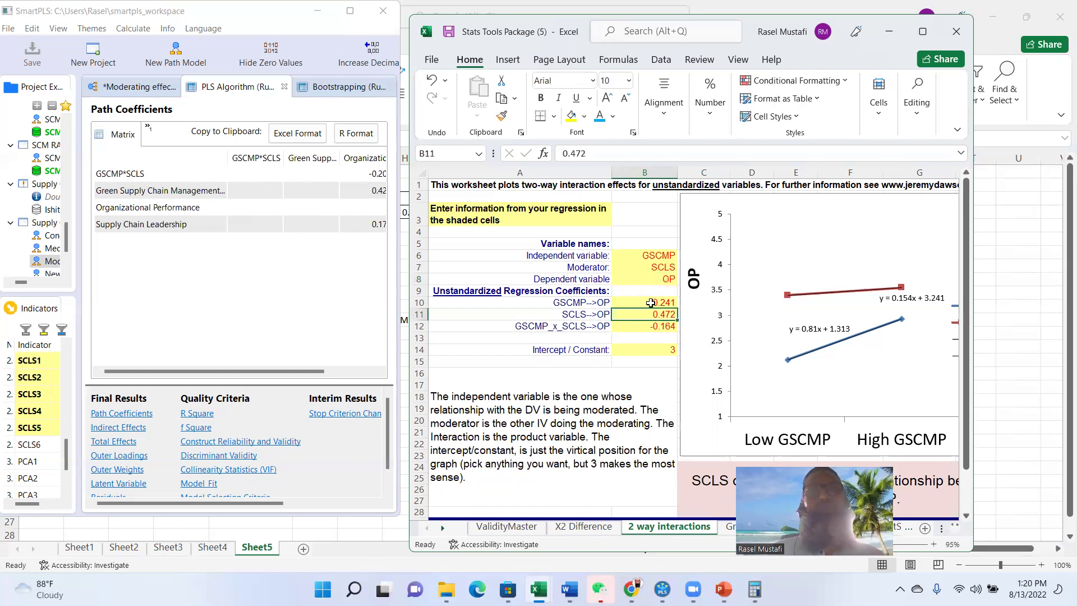
Widen the SmartPLS window, show the Bootstrapping path coefficients, and narrow the path-name column to reveal the original sample values.
click(584, 302)
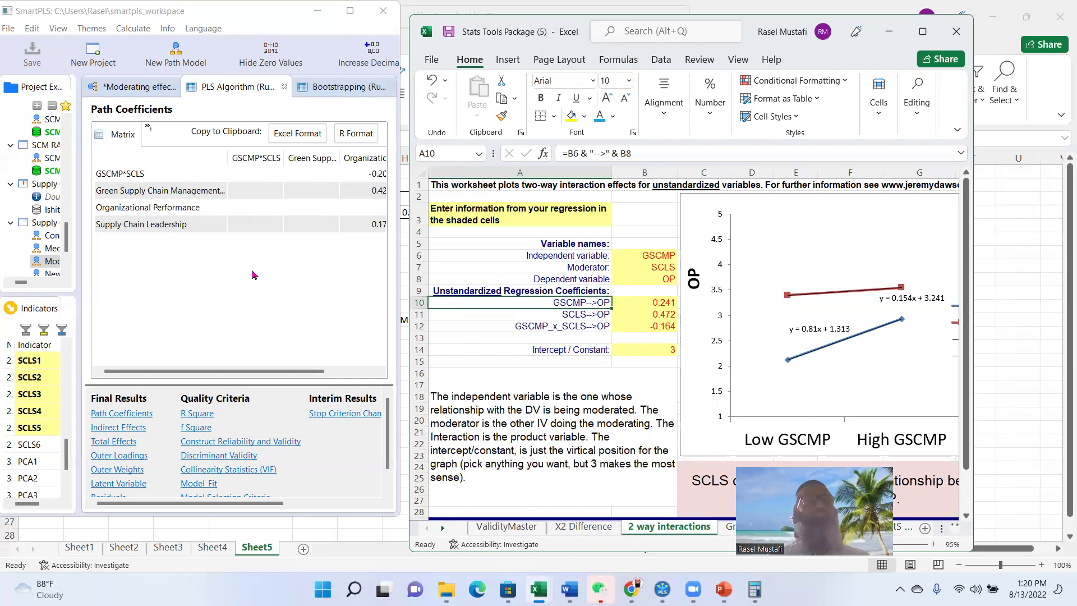
click(143, 232)
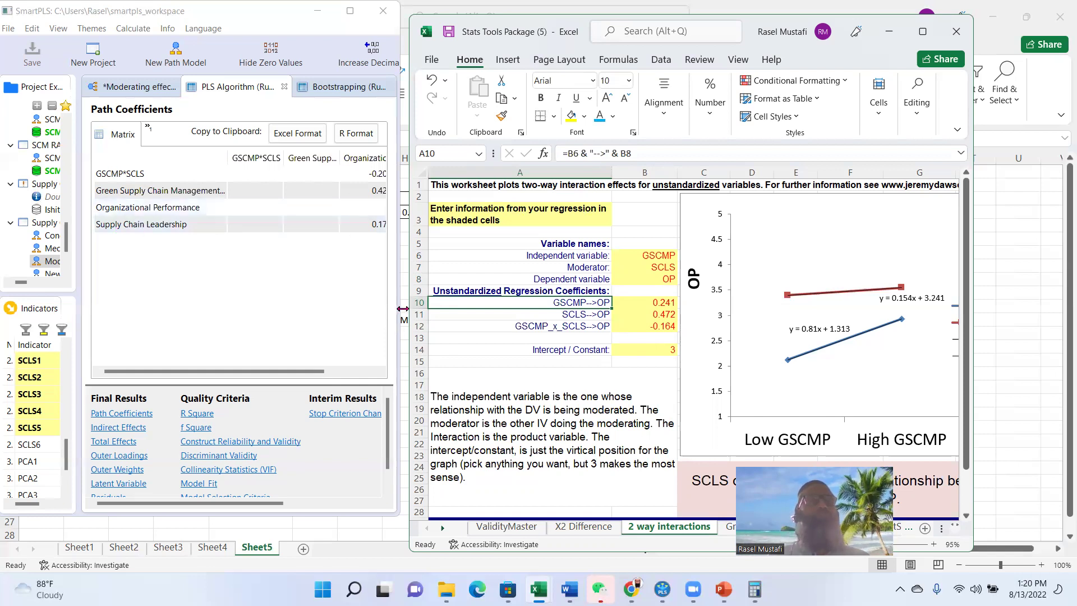
drag(403, 307, 425, 308)
click(216, 209)
mouse_move(232, 159)
mouse_down()
mouse_move(280, 167)
mouse_move(234, 163)
mouse_up()
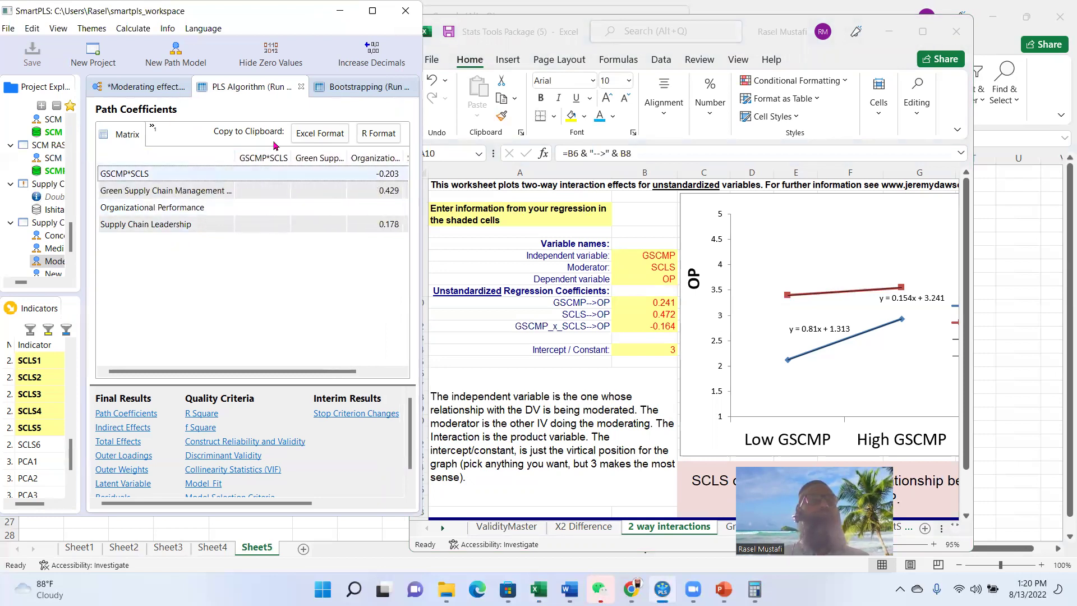
click(346, 90)
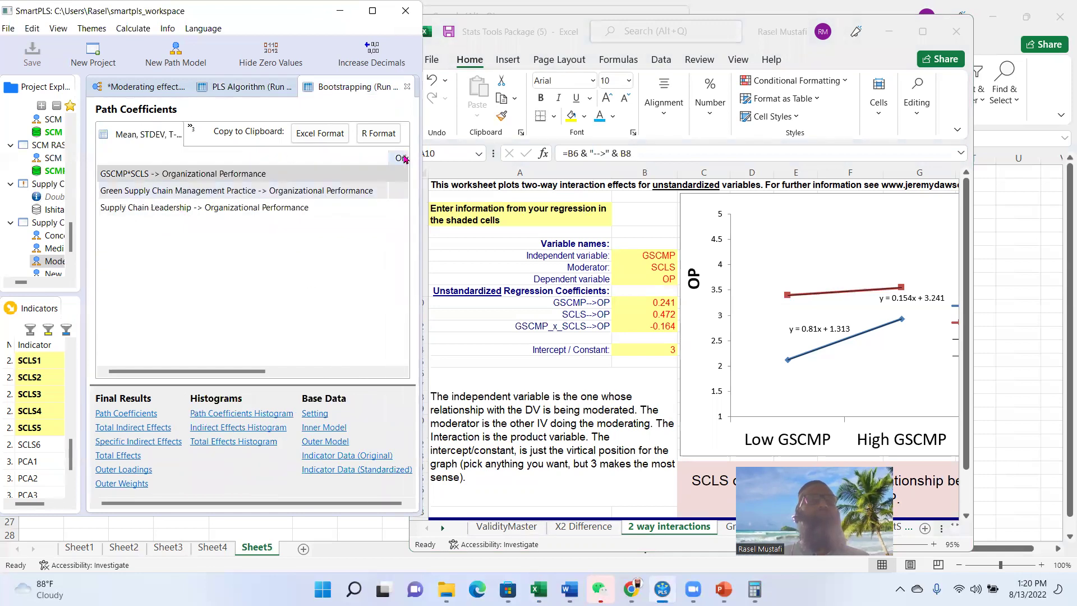
drag(391, 156, 304, 160)
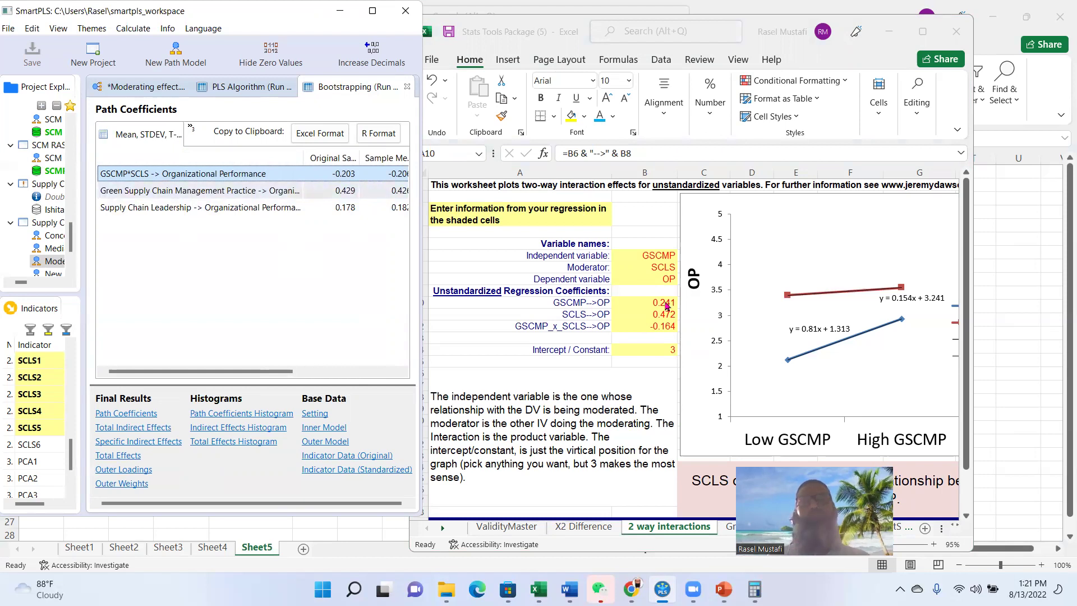
Set the GSCMP-->OP regression coefficient in B10 of the Stats Tools Package workbook to 0.429.
click(679, 322)
click(659, 301)
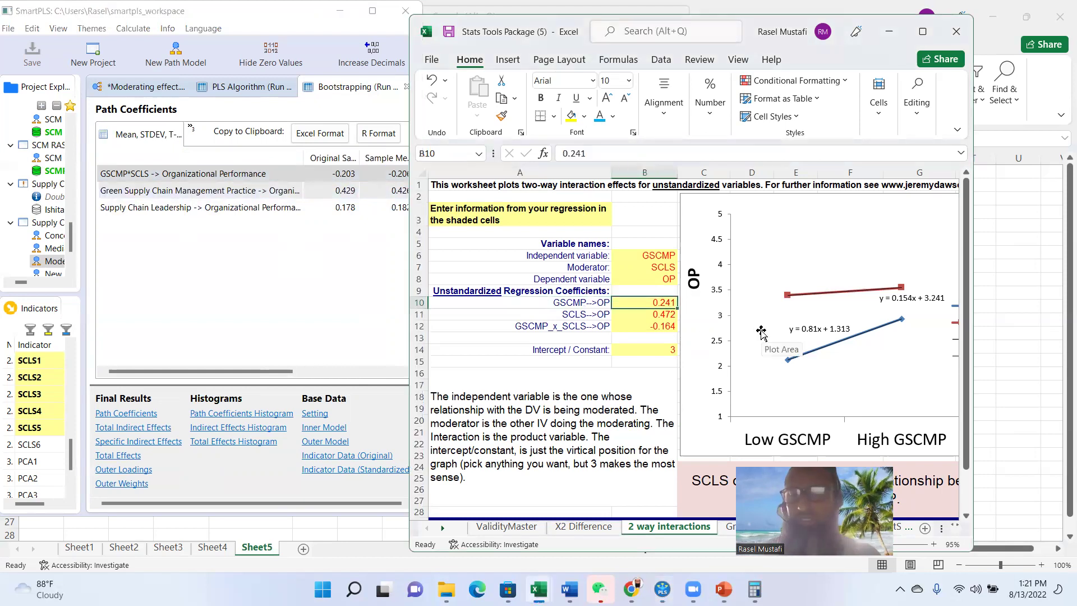
text(0.42)
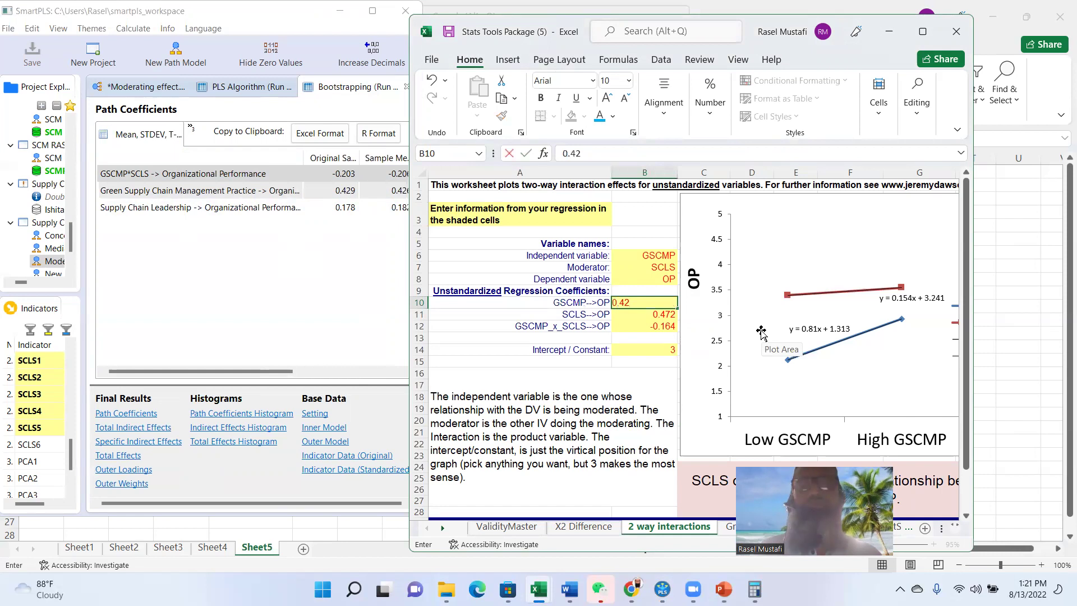
text(9)
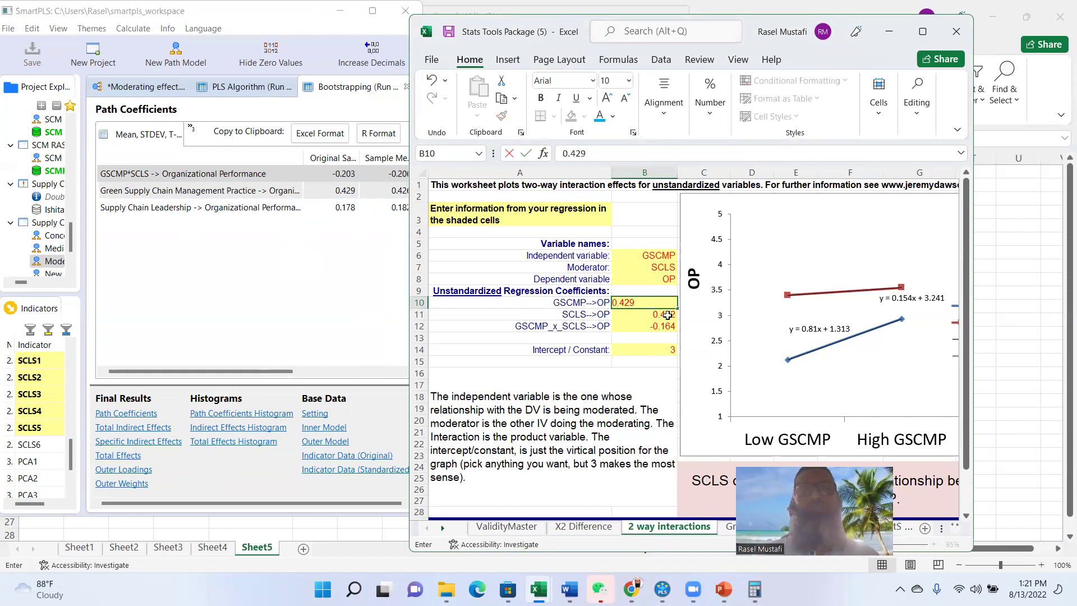
key(Return)
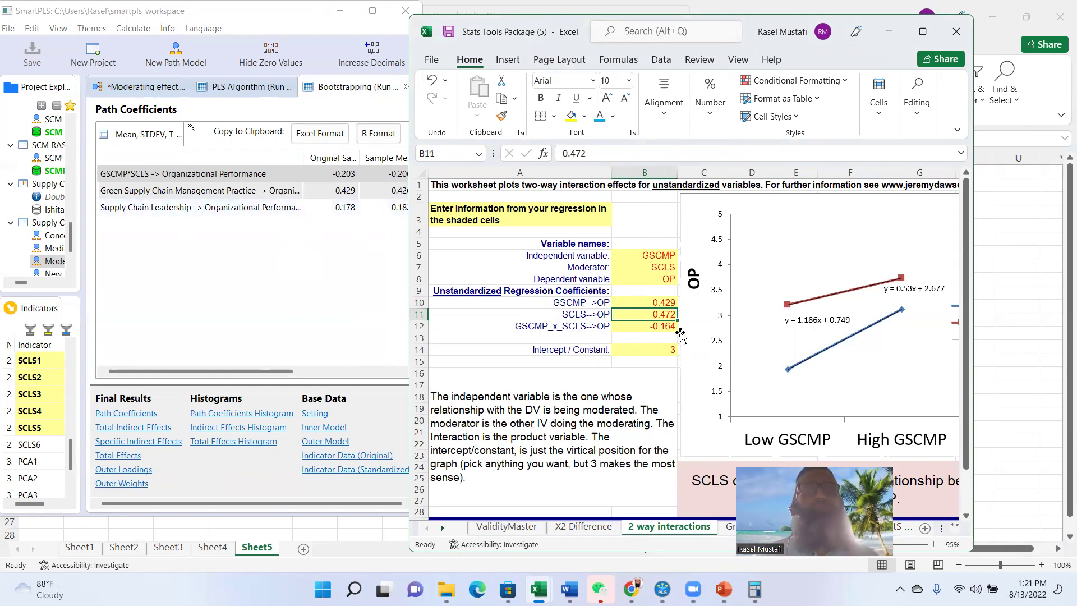
Set the SCLS-->OP coefficient in B11 to 0.178 and the GSCMP_x_SCLS-->OP coefficient in B12 to -0.203.
text(0)
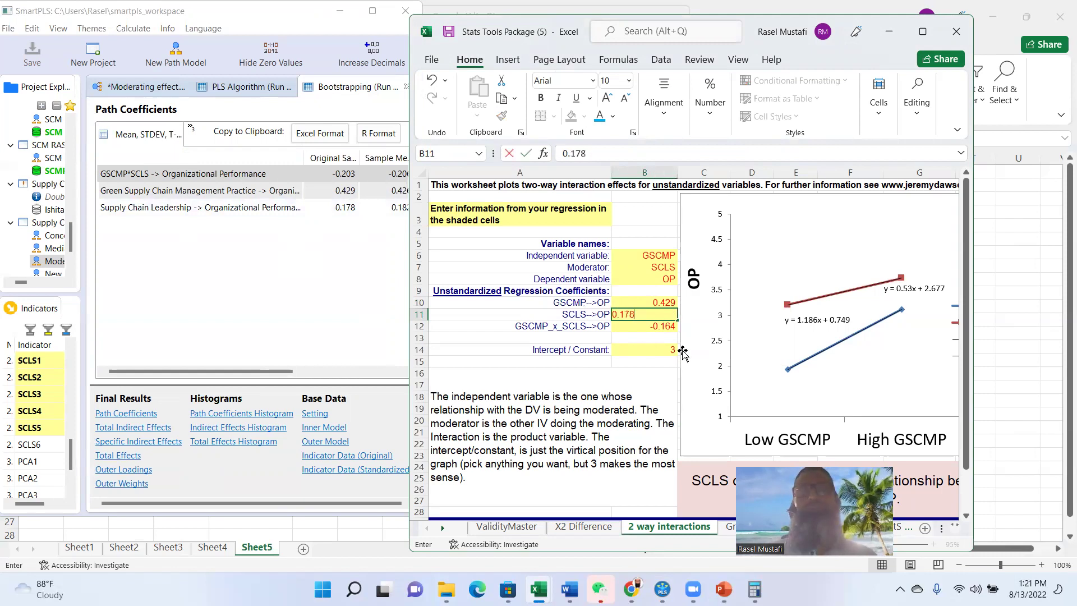
key(Return)
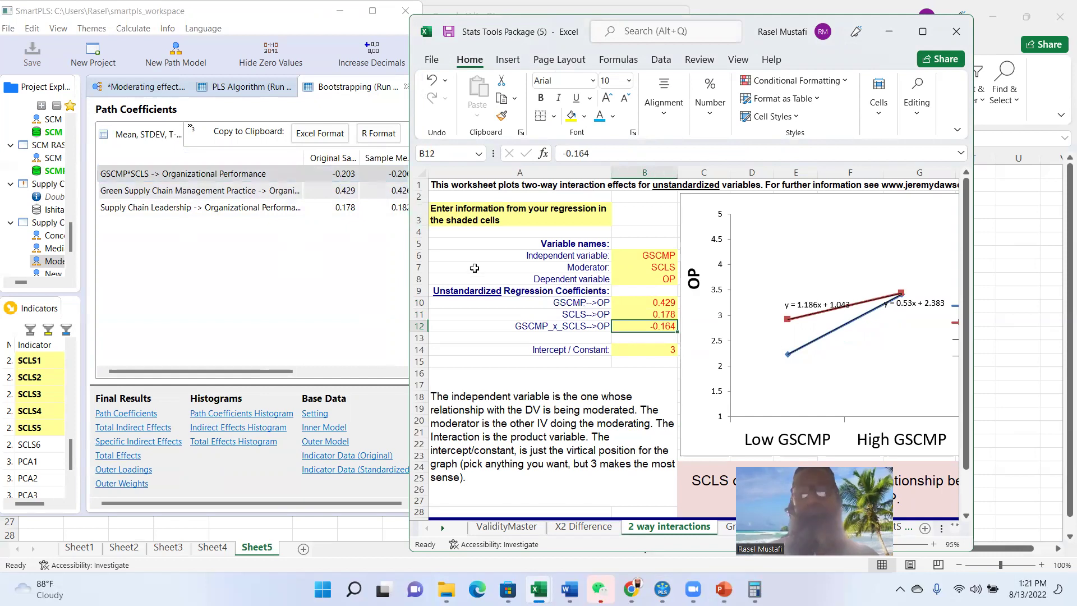
text(-)
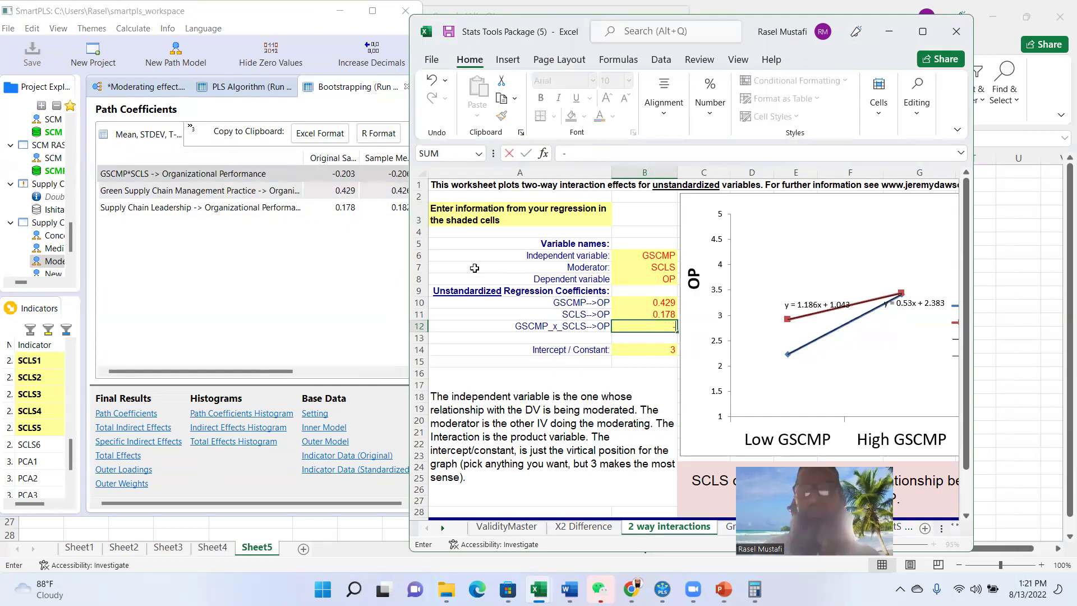
text(0)
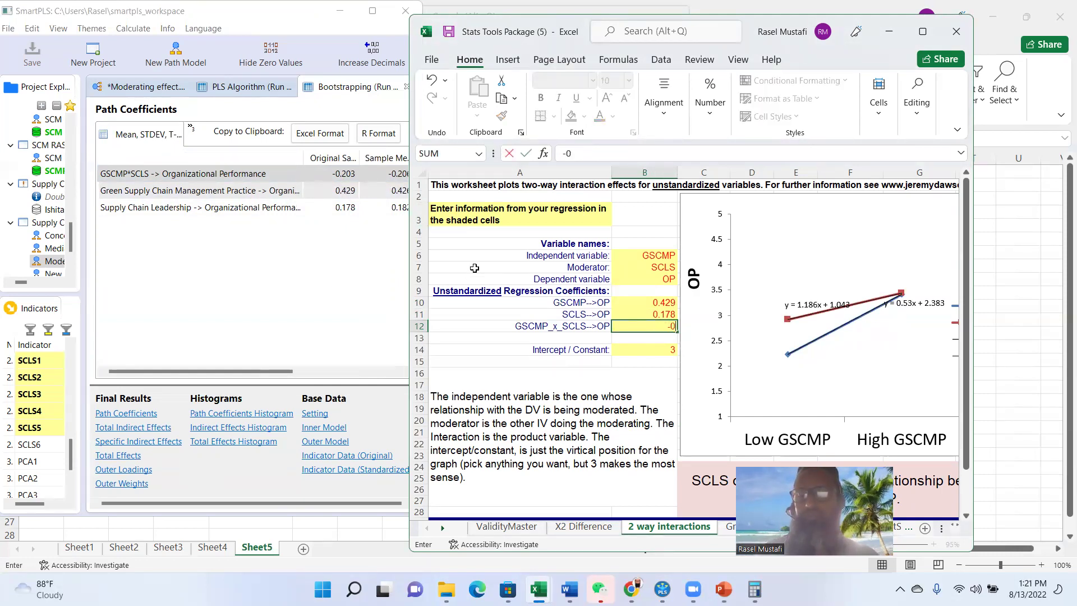
text(.203)
key(Return)
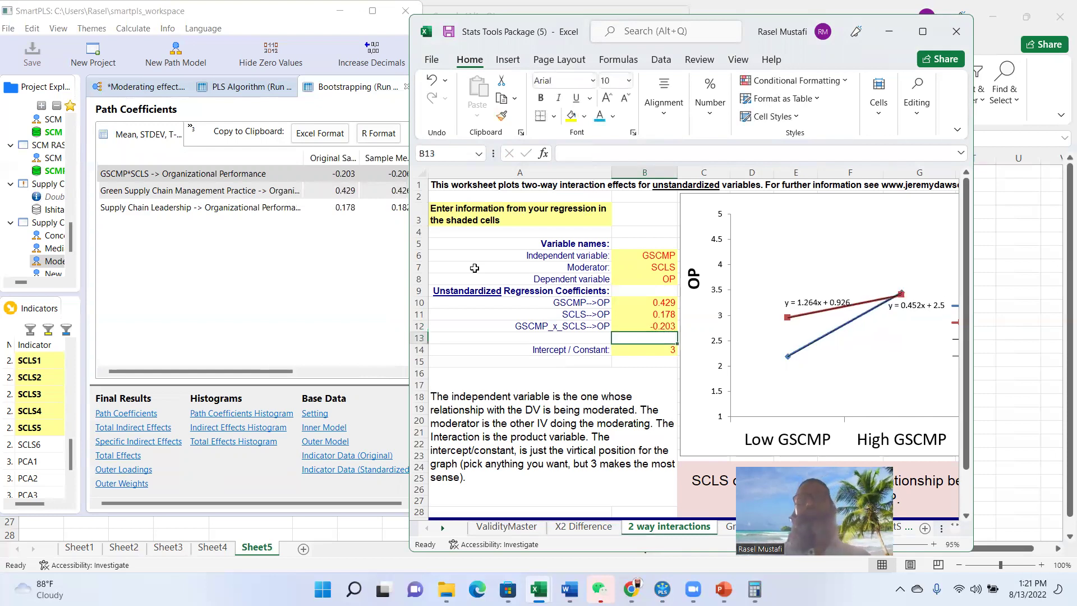
Maximize the Stats Tools Package workbook and select the interpretation statement below the interaction chart.
click(923, 31)
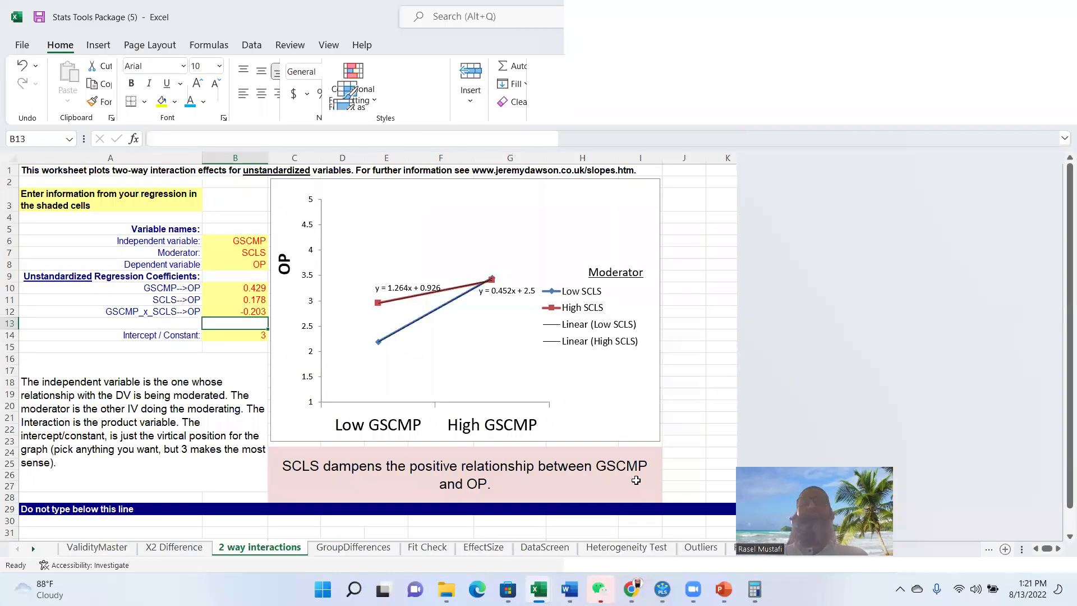
click(373, 481)
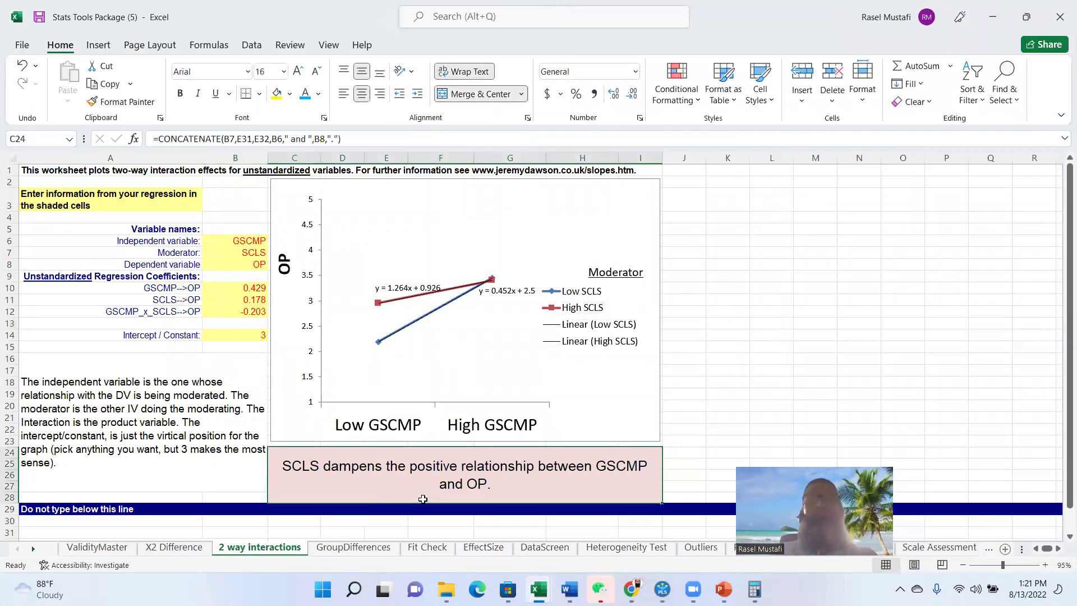